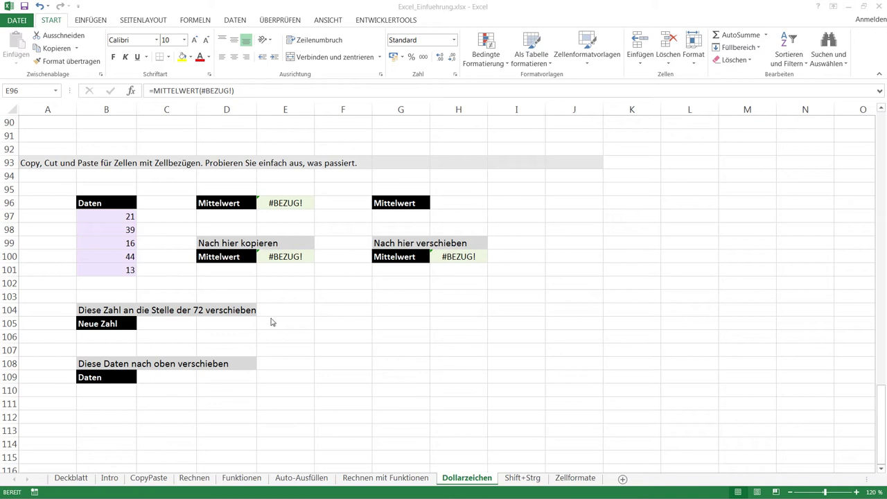
On the Shift+Strg sheet, enter =B13+C13 in D13 so it shows 2063.
click(527, 481)
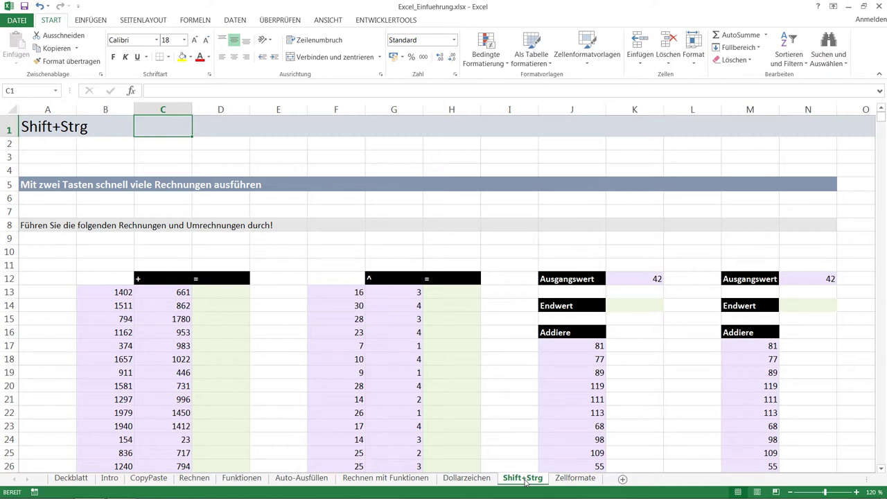
click(223, 293)
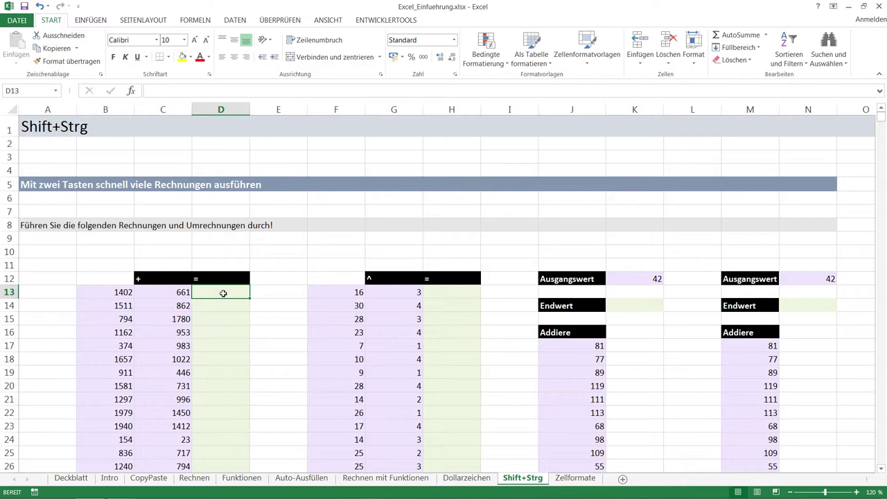
text(=)
key(Left)
key(Left)
text(+)
key(Left)
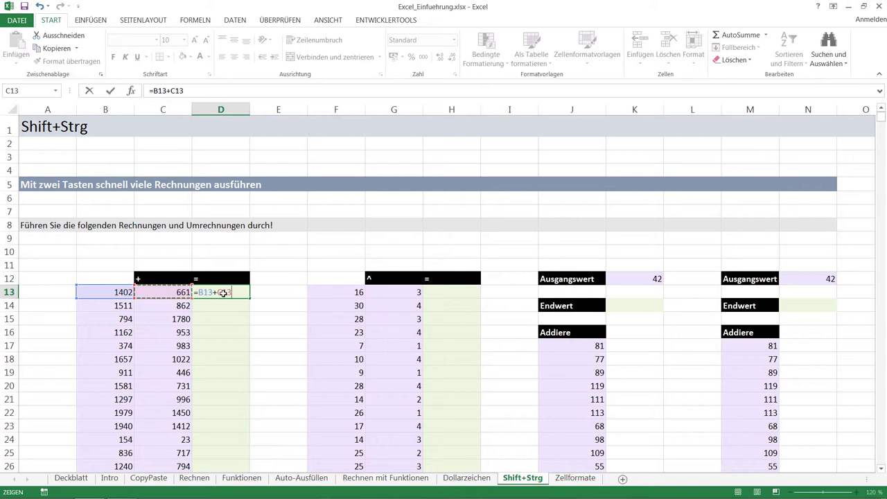
key(ctrl+Return)
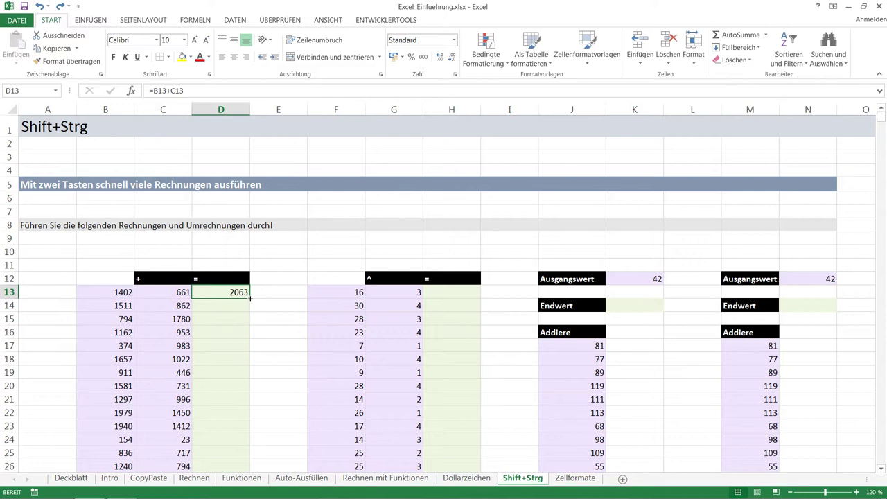
Fill the D13 sum formula down column D through row 361, giving 2373 in D14.
drag(250, 299, 240, 489)
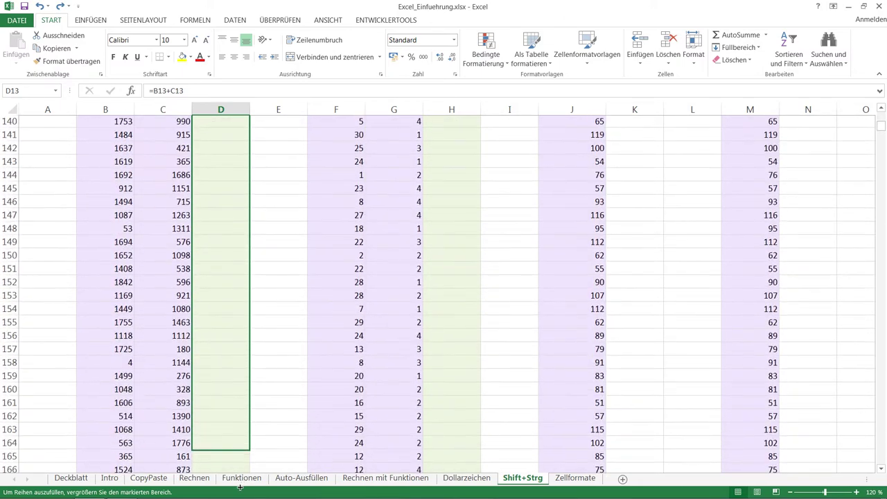
mouse_move(240, 489)
mouse_down()
mouse_move(228, 418)
mouse_move(254, 386)
mouse_up()
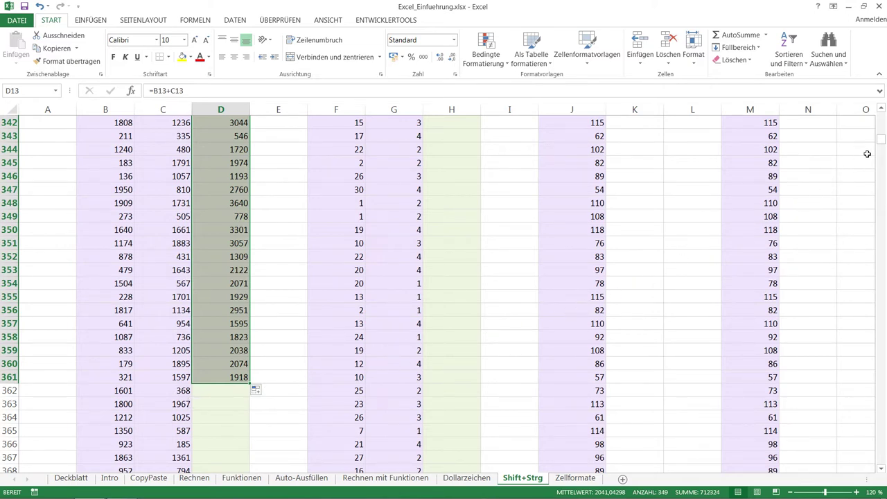
drag(880, 142, 881, 463)
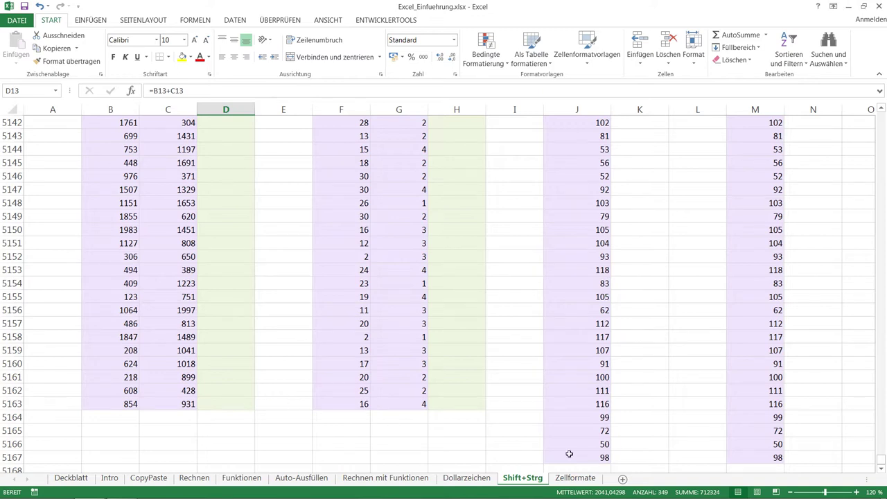
drag(882, 466, 881, 113)
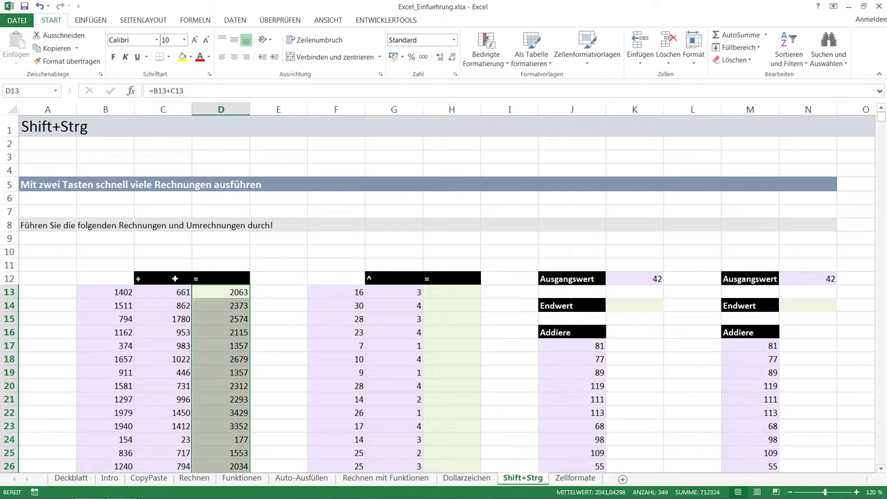
Step cell by cell from C12 around columns B and C to B14.
click(169, 277)
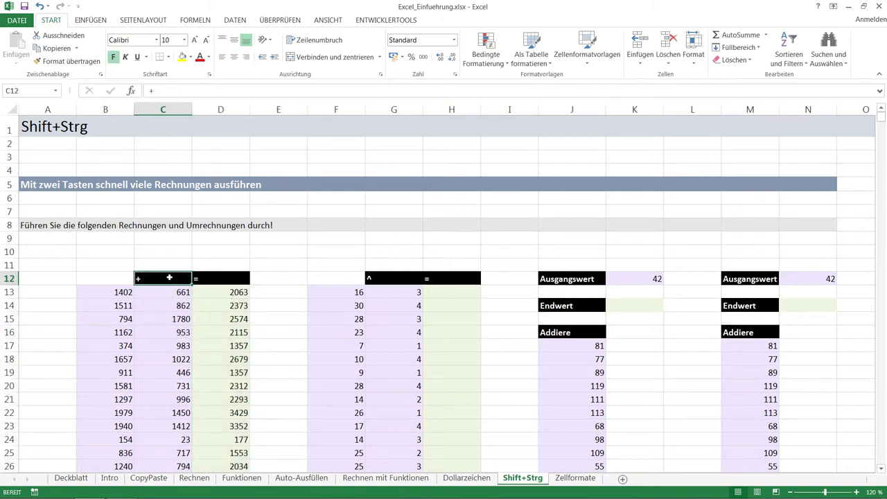
key(Down)
key(Down)
key(Down)
key(Down)
key(Down)
key(Down)
key(Down)
key(Down)
key(Down)
key(Up)
key(Up)
key(Up)
key(Up)
key(Up)
key(Up)
key(Up)
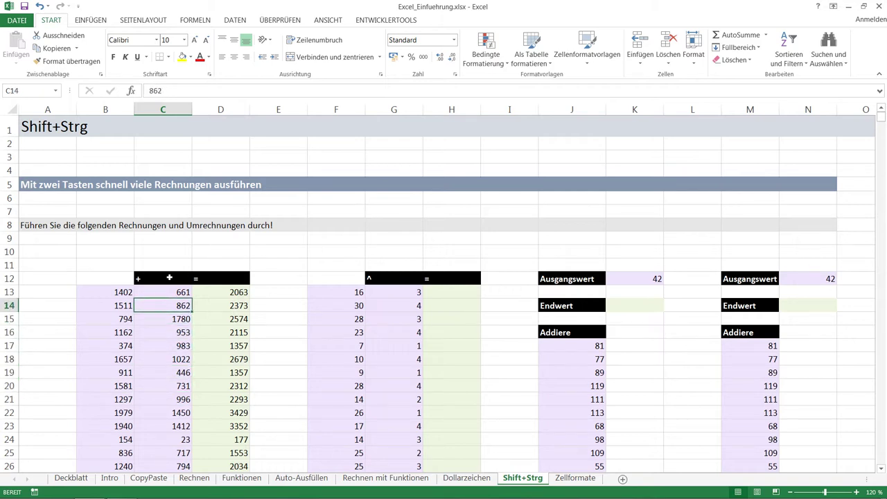
key(Right)
key(Right)
key(Right)
key(Right)
key(Right)
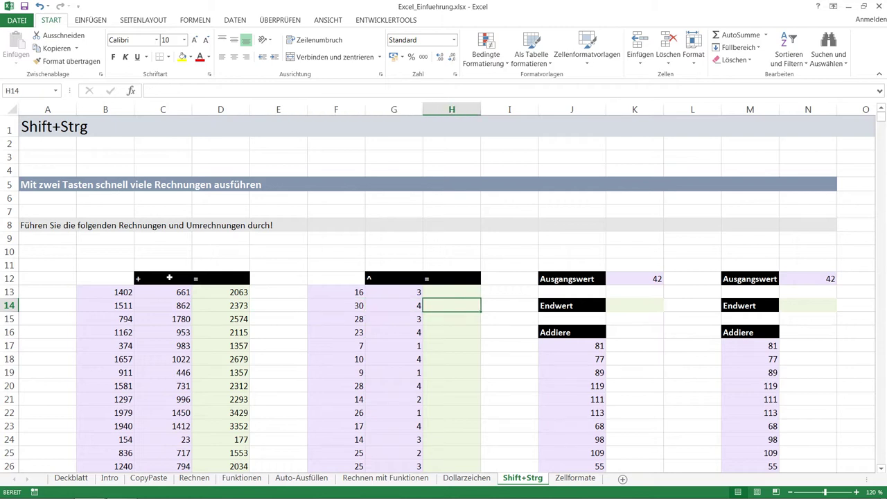
key(Left)
key(Left)
key(Left)
key(Left)
key(Left)
key(Left)
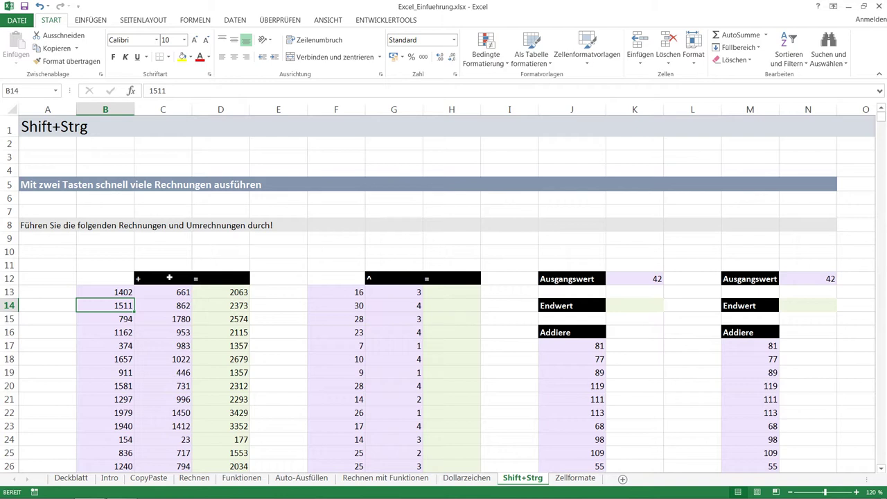
Jump along row 14 past each block and both Endwert labels to column XFD.
key(Right)
key(Right)
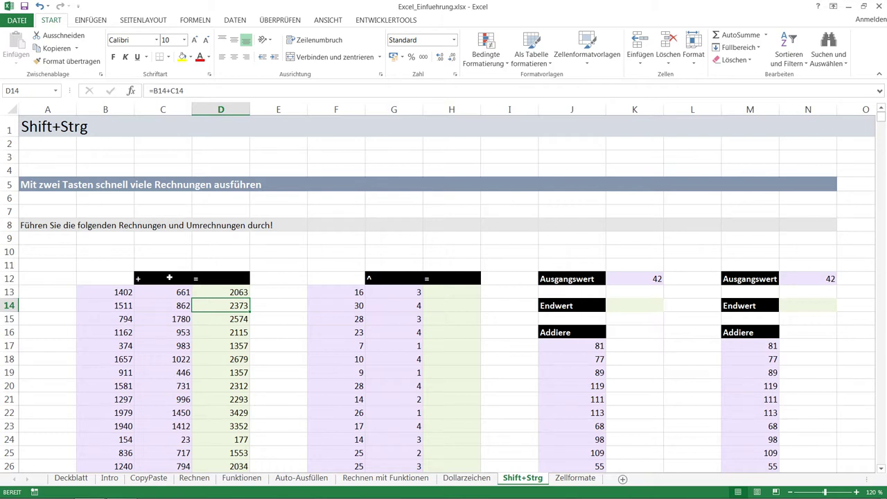
key(Right)
key(Right)
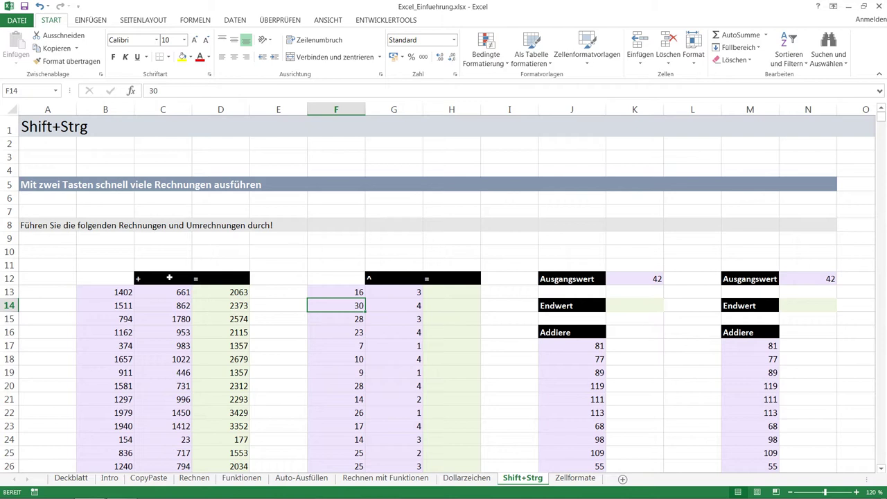
key(Right)
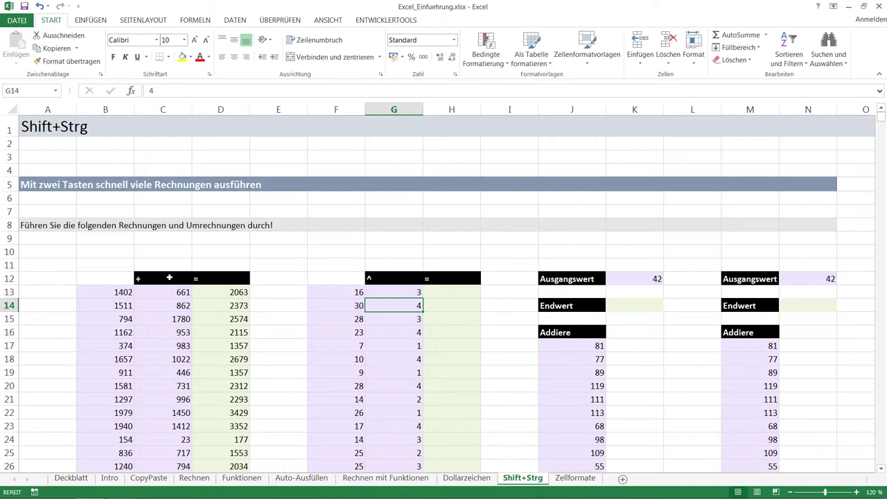
key(ctrl+Right)
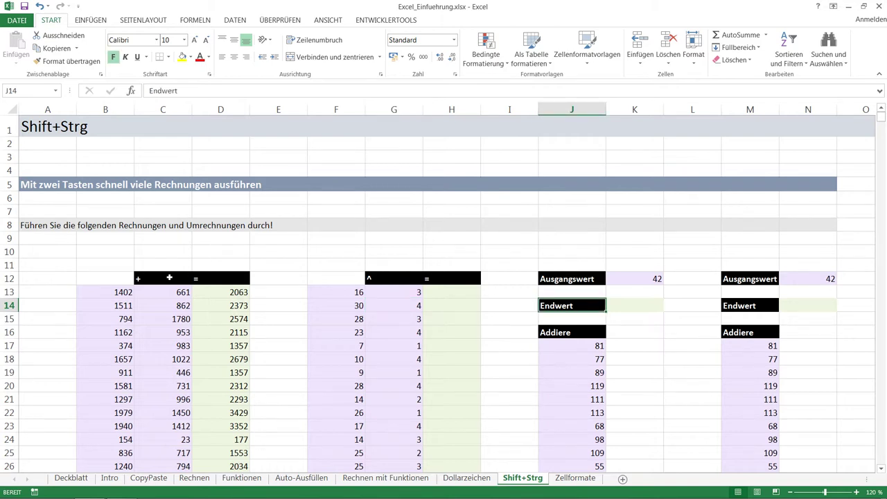
key(ctrl+Right)
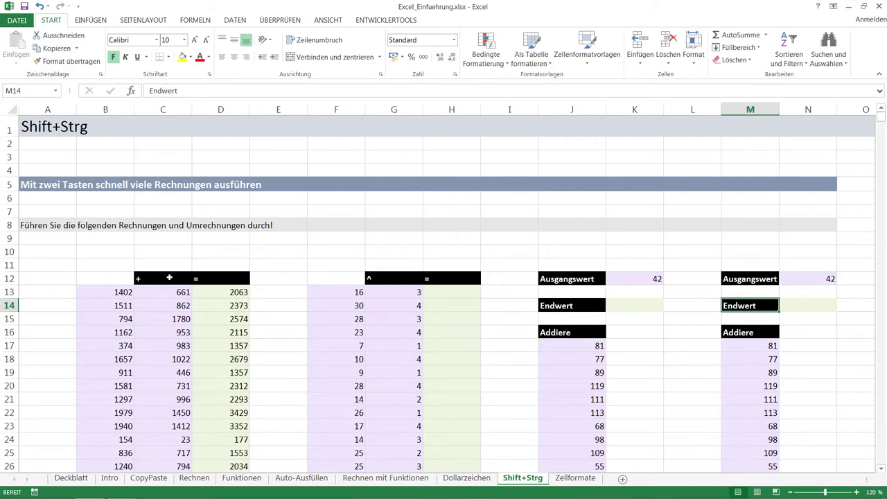
key(ctrl+Right)
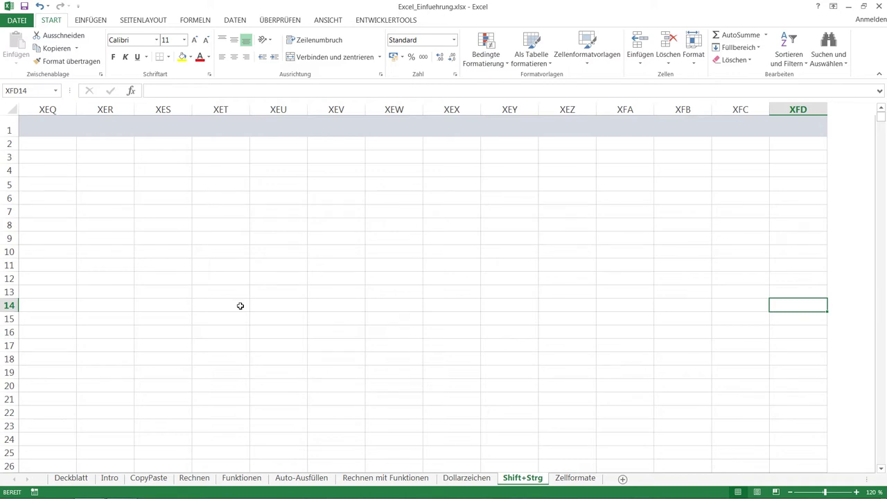
Return to row 14's start and confirm column B's values run from B13 to B5163.
key(Home)
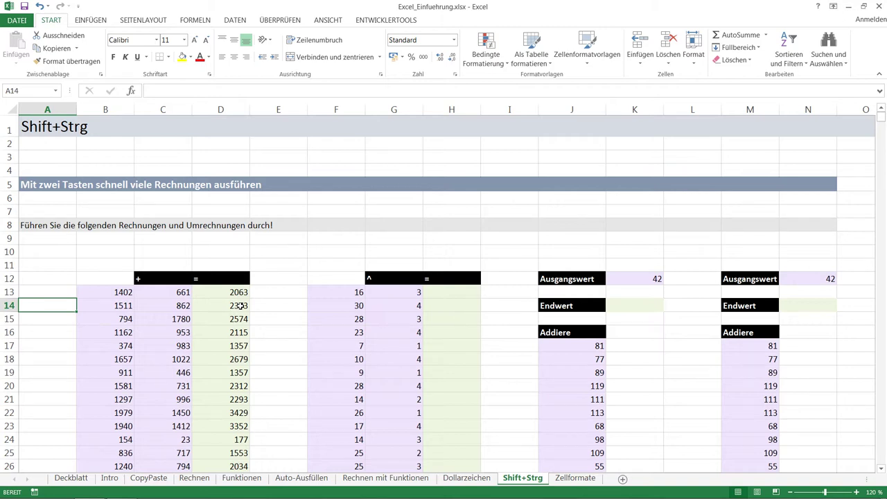
key(Right)
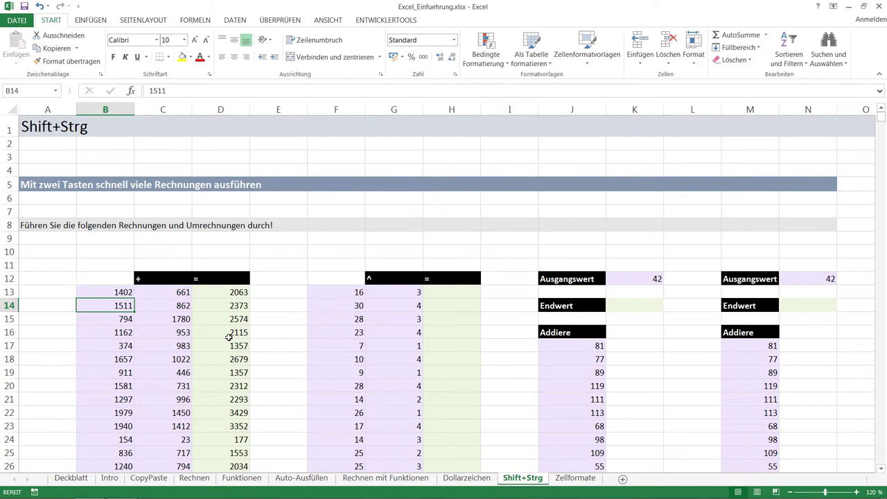
key(ctrl+Down)
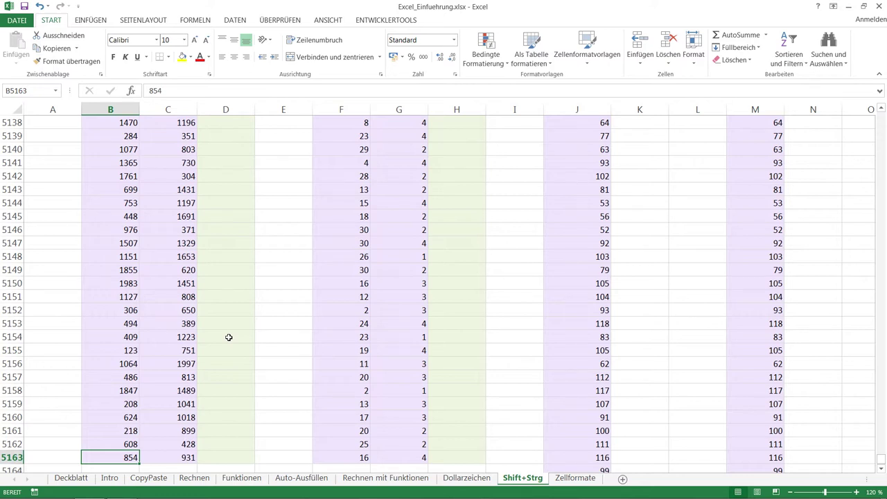
key(ctrl+Up)
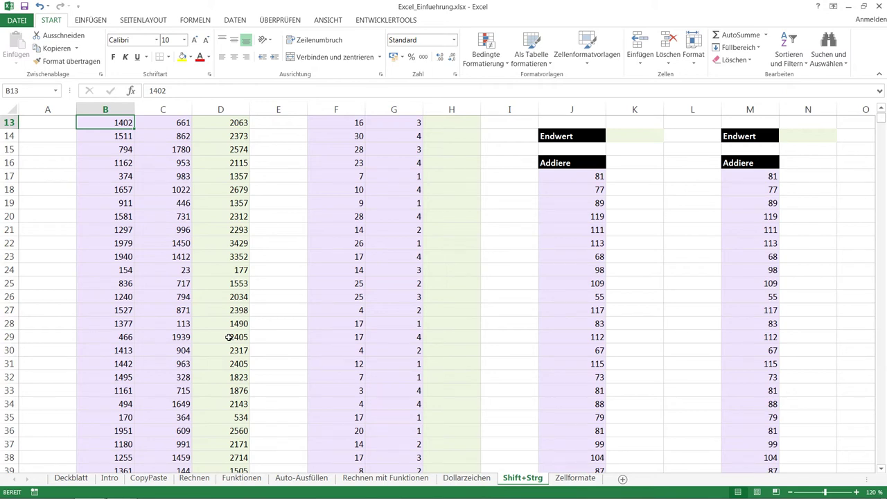
key(ctrl+Up)
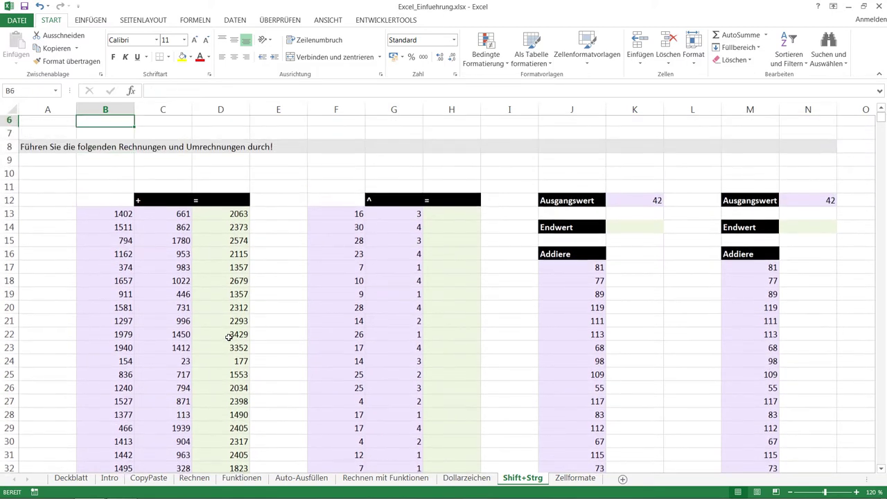
key(ctrl+Down)
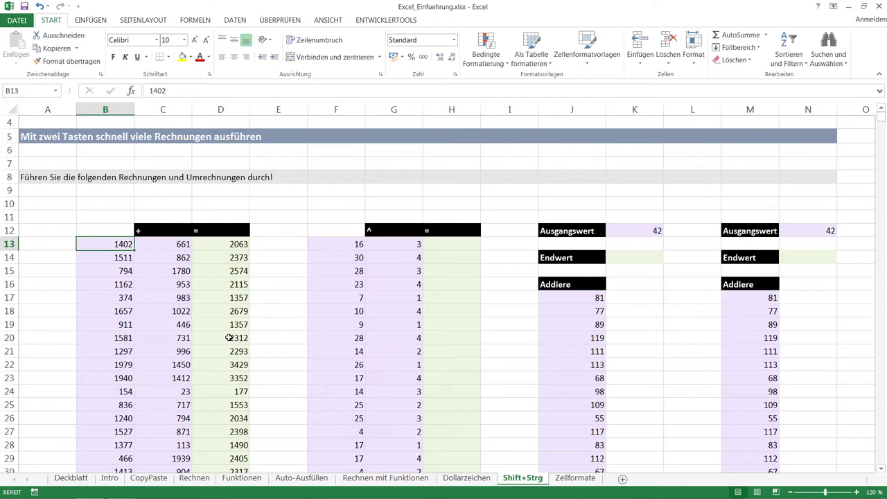
Extend the selection from B13 out to column N and down, then trim it to B13:G21.
key(shift+Right)
key(shift+Right)
key(shift+Right)
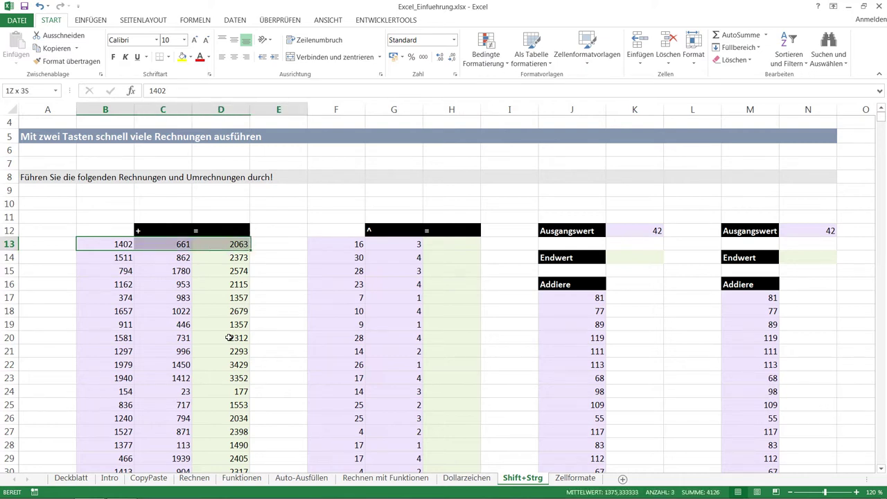
key(shift+Right)
key(shift+Right)
key(shift+Right)
key(shift+Right)
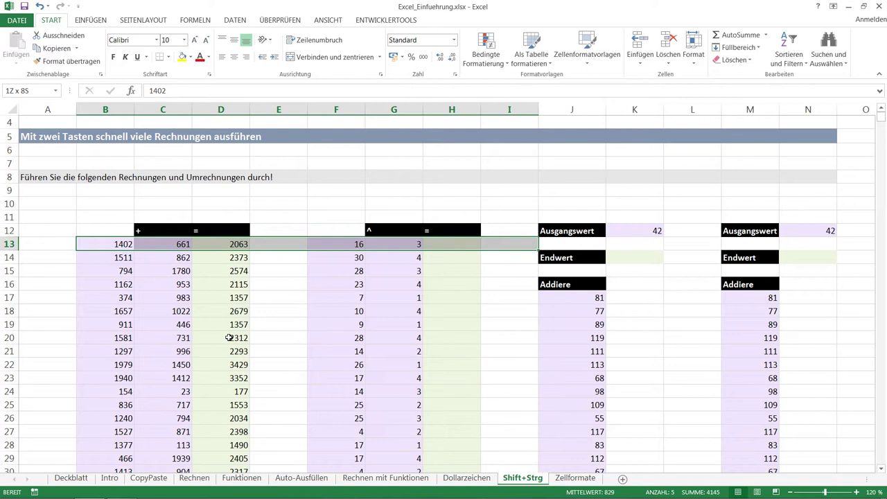
key(shift+Right)
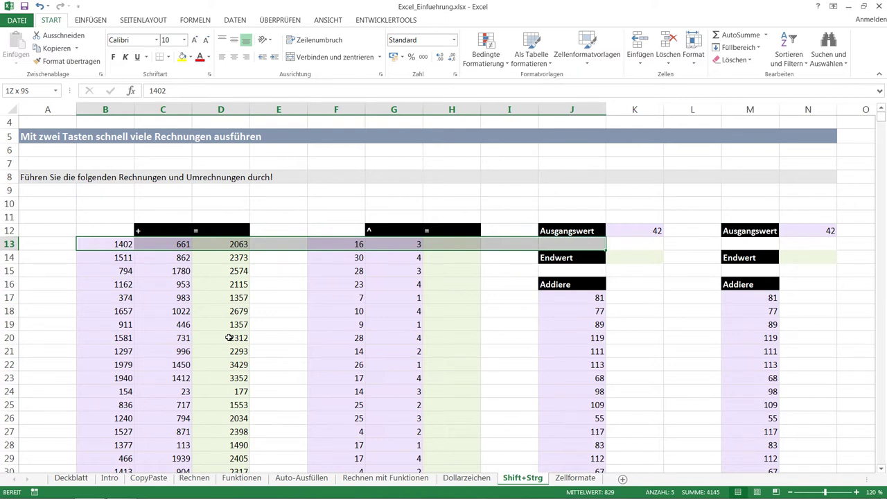
key(shift+Right)
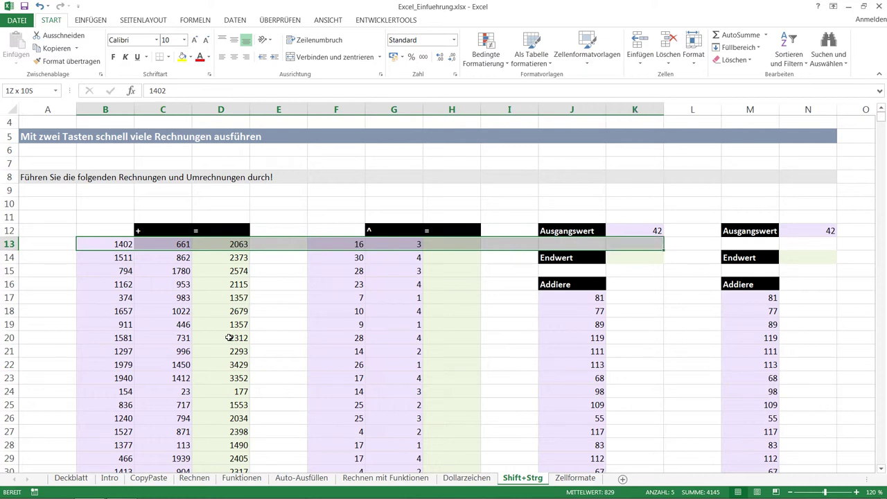
key(shift+Right)
key(shift+Right)
key(shift+Right)
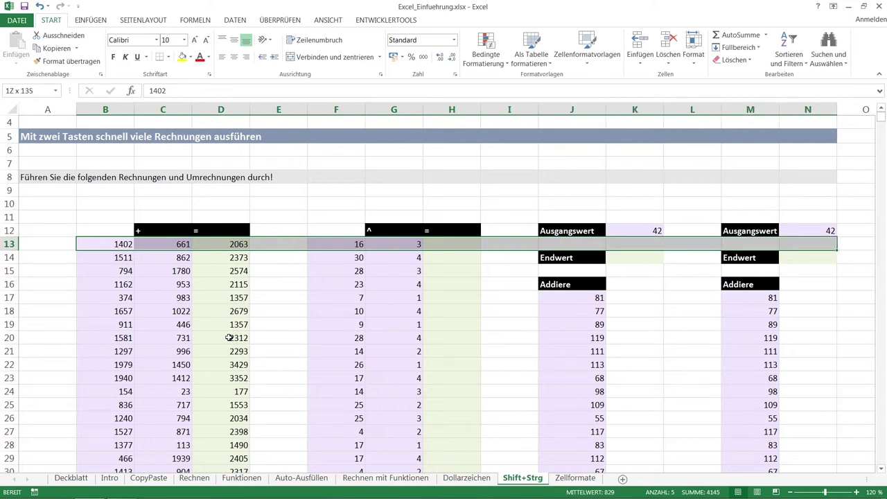
key(shift+Down)
key(shift+Down)
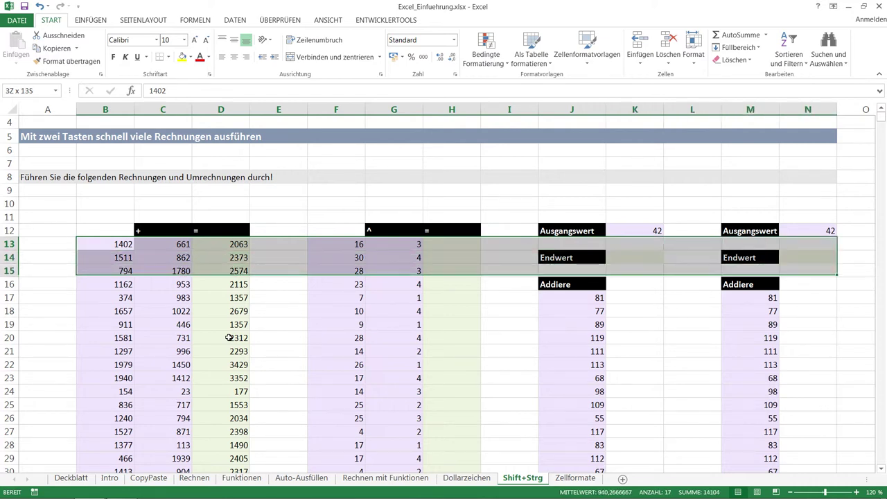
key(shift+Down)
key(shift+Down)
key(shift+Down)
key(shift+Down)
key(shift+Down)
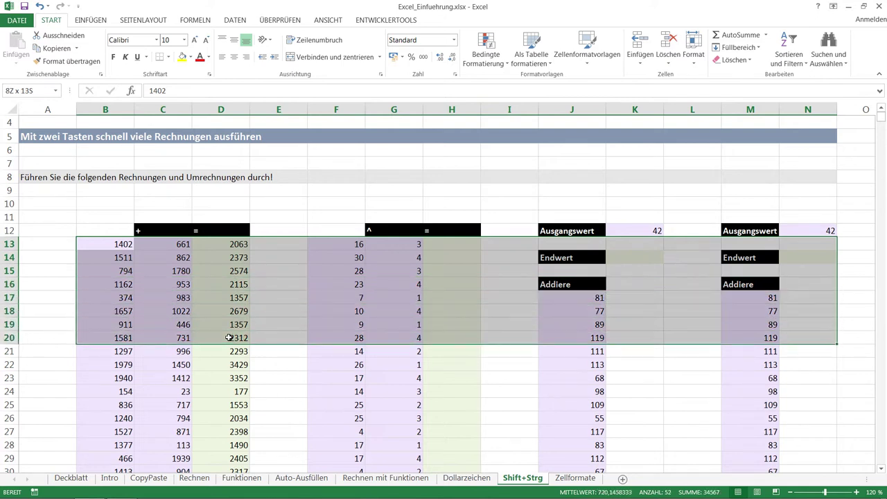
key(shift+Down)
key(shift+Left)
key(shift+Left)
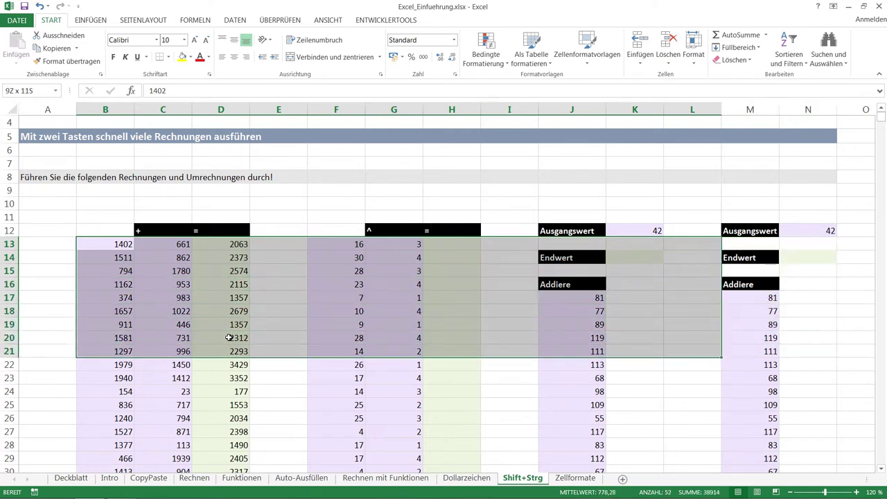
key(shift+Left)
key(shift+Left)
key(shift+Left)
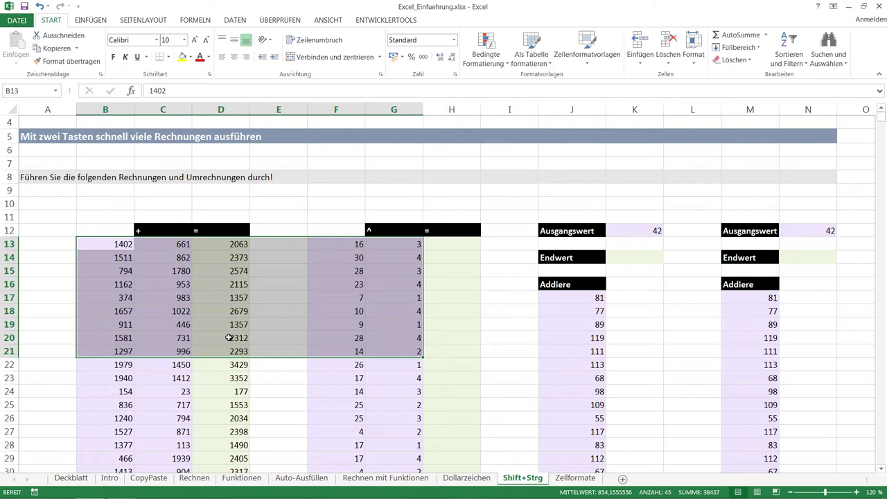
key(Right)
key(Right)
Select the column D sums from D14 down to D361.
key(Down)
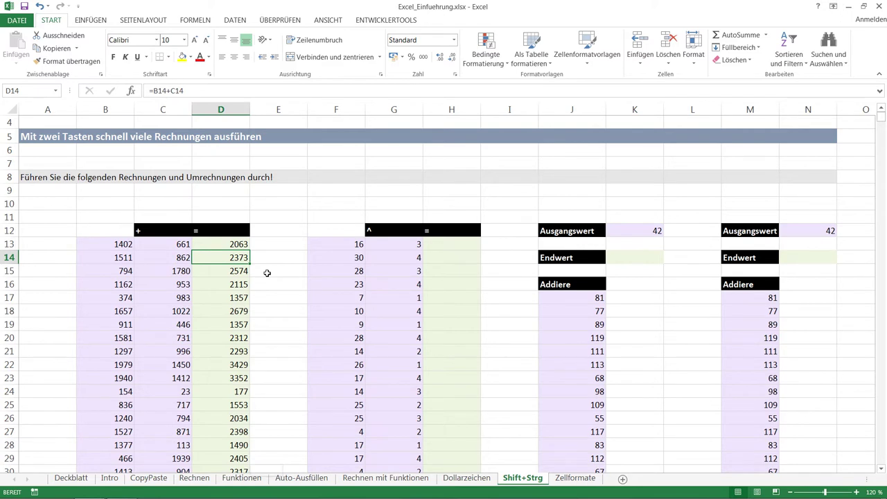
key(ctrl+shift+Down)
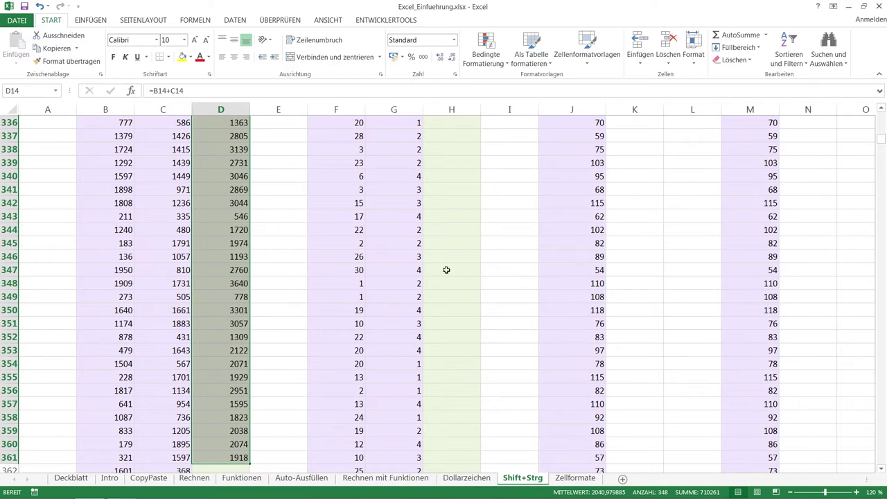
Clear the selected sums D14:D361, keeping only 2063 in D13.
drag(883, 143, 878, 129)
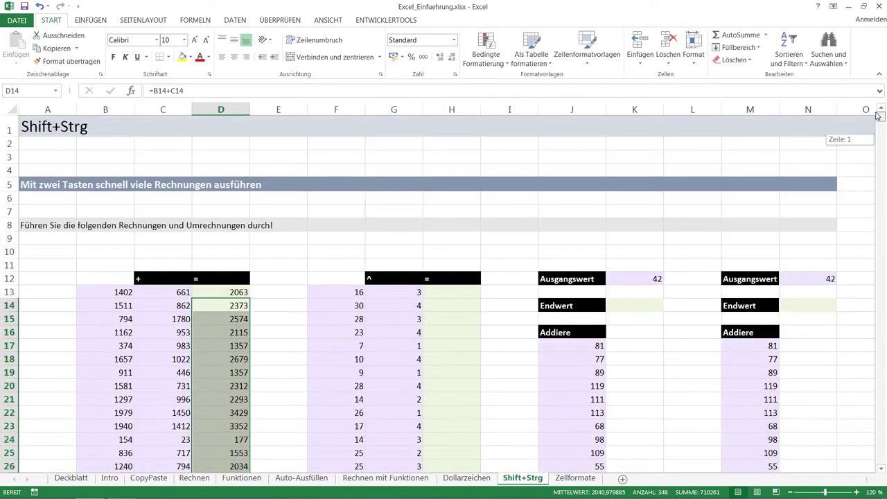
drag(877, 129, 879, 118)
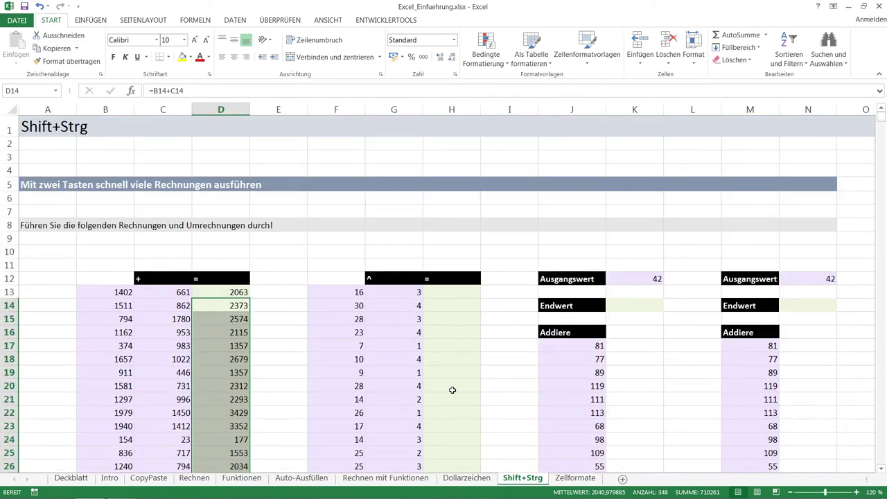
key(Delete)
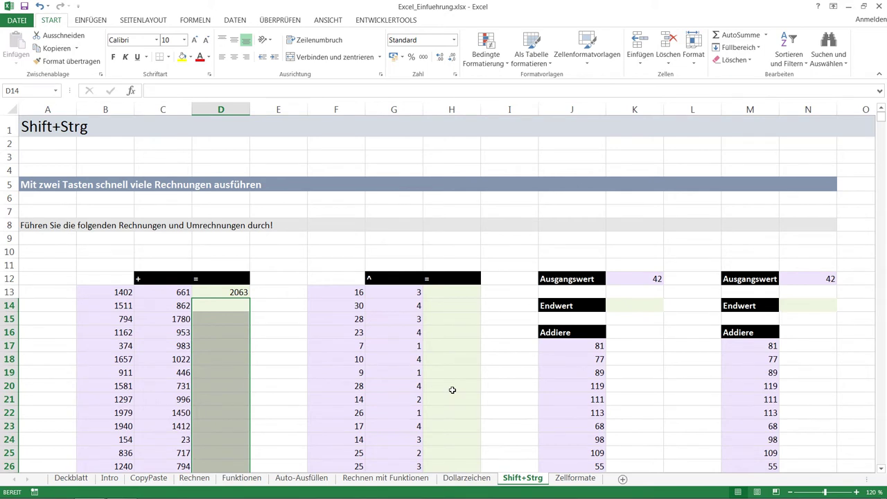
Copy the =B13+C13 formula from D13 and move over to C13.
key(Up)
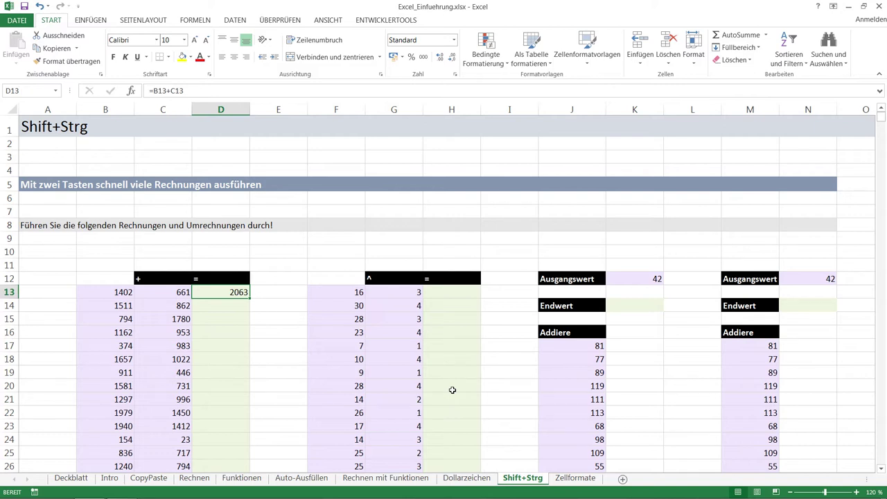
key(ctrl+c)
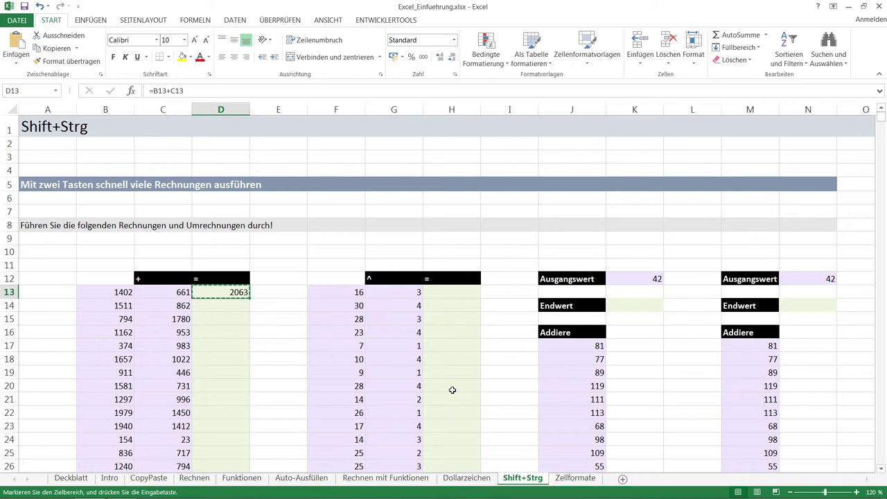
key(Left)
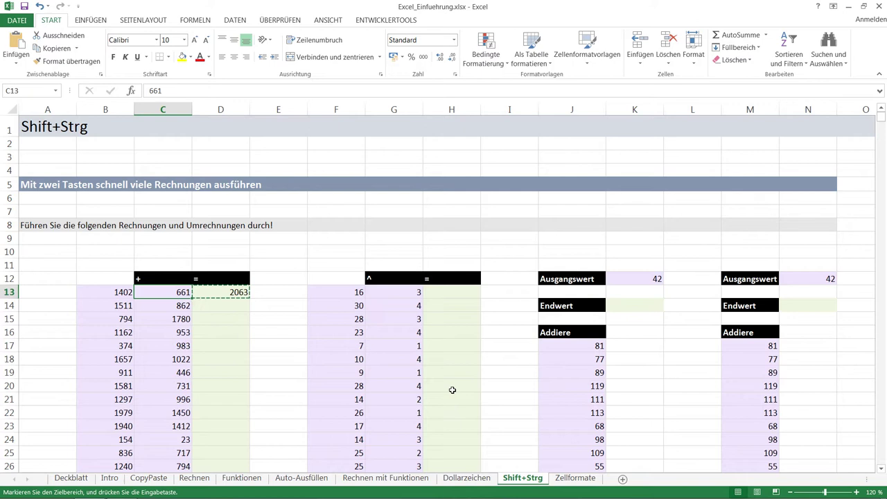
Paste the sum formula into D13:D5163, ending with 1785, and return to the top.
key(ctrl+Down)
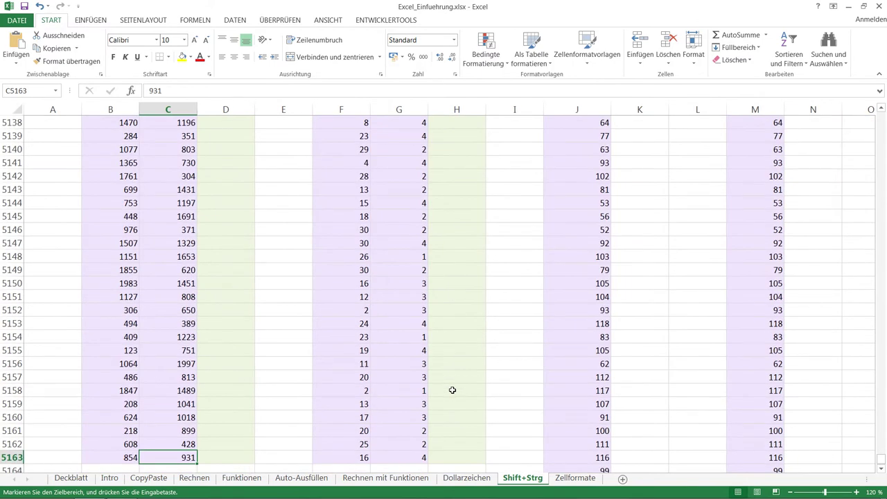
key(Right)
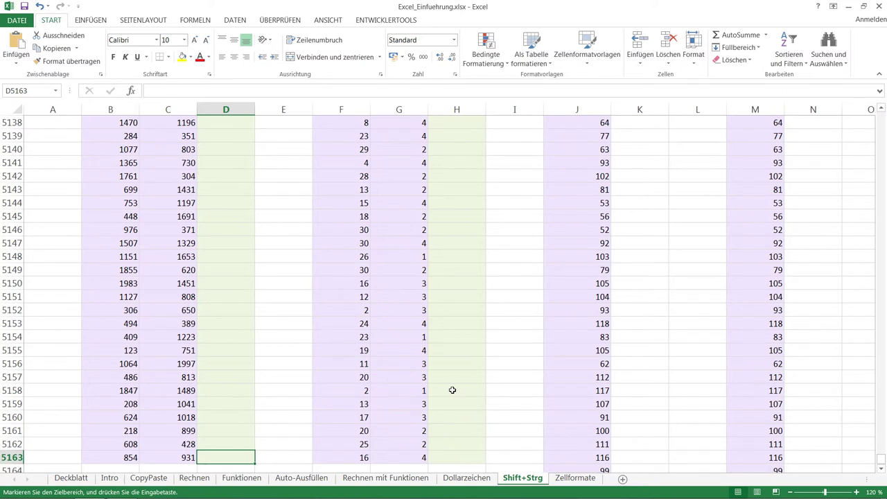
key(ctrl+shift+Up)
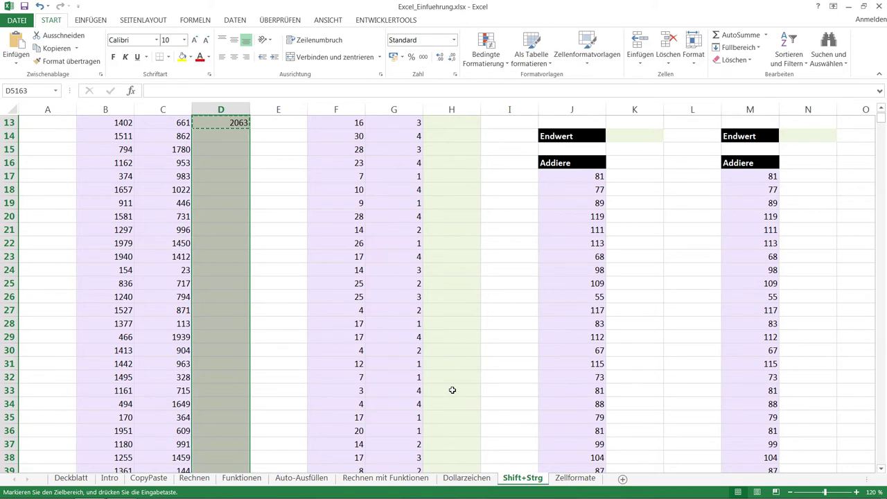
key(ctrl+v)
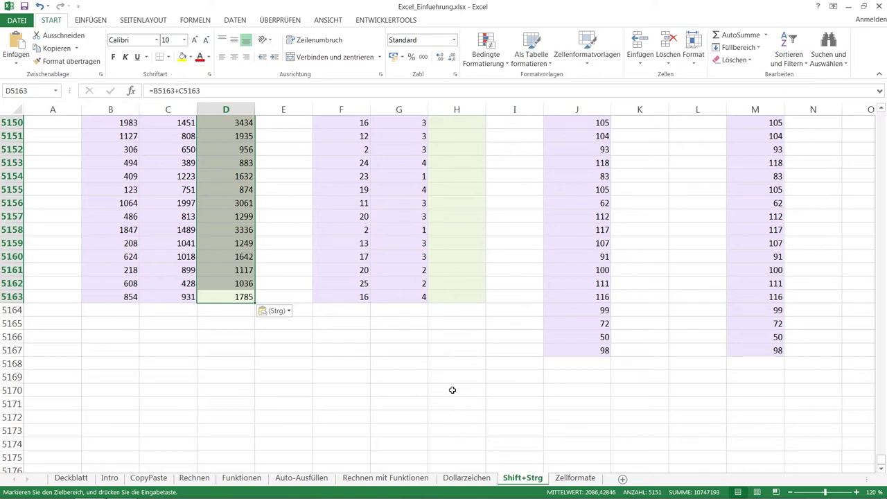
key(ctrl+Up)
key(ctrl+Up)
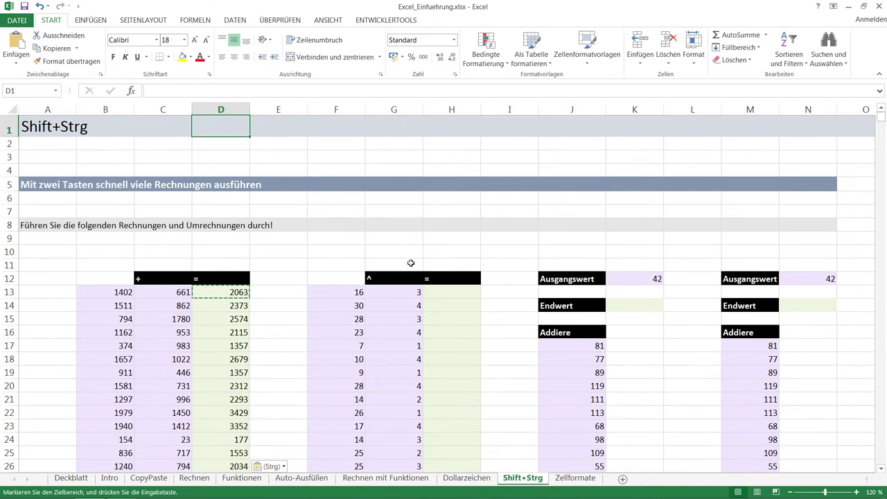
Enter =F13^G13 in H13 so it shows 4096.
click(449, 292)
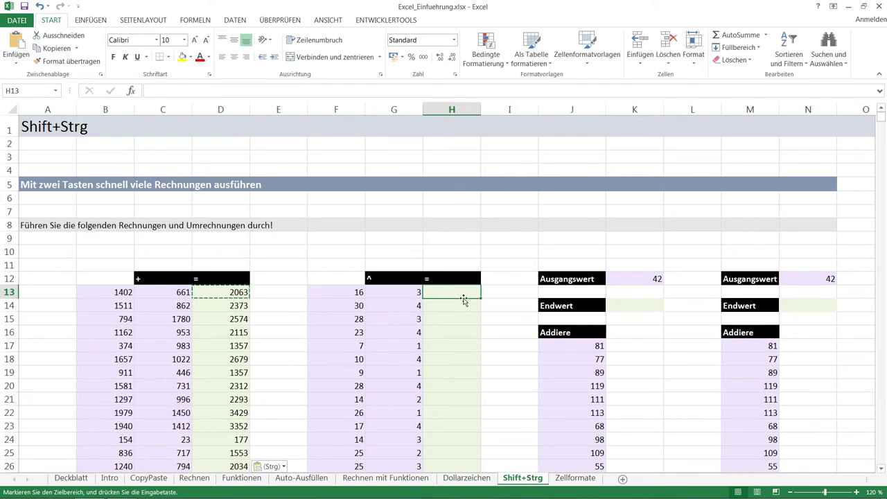
text(=)
key(Left)
key(Left)
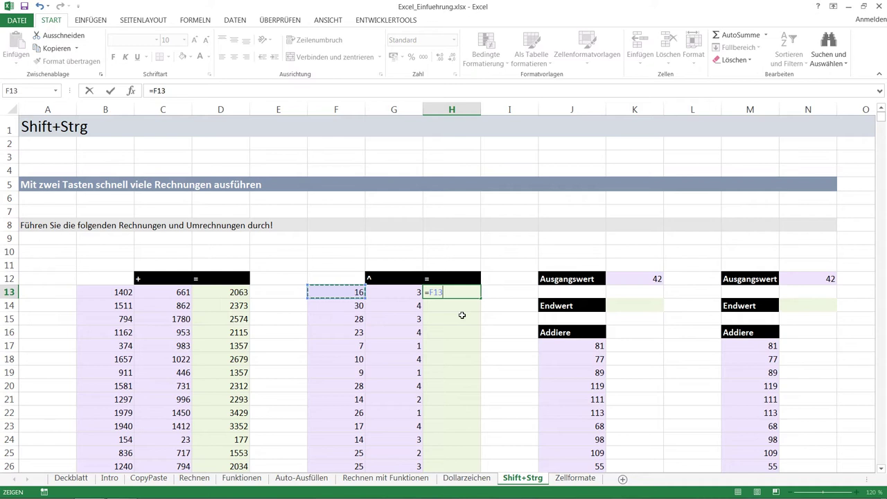
key(Right)
key(Down)
key(Down)
key(Down)
key(Down)
key(Down)
click(348, 331)
click(346, 305)
click(376, 305)
click(349, 291)
text(^)
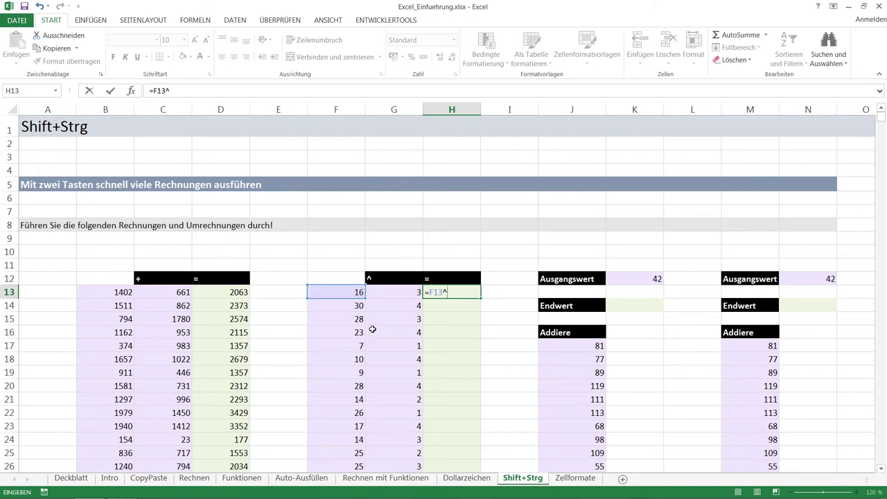
click(390, 289)
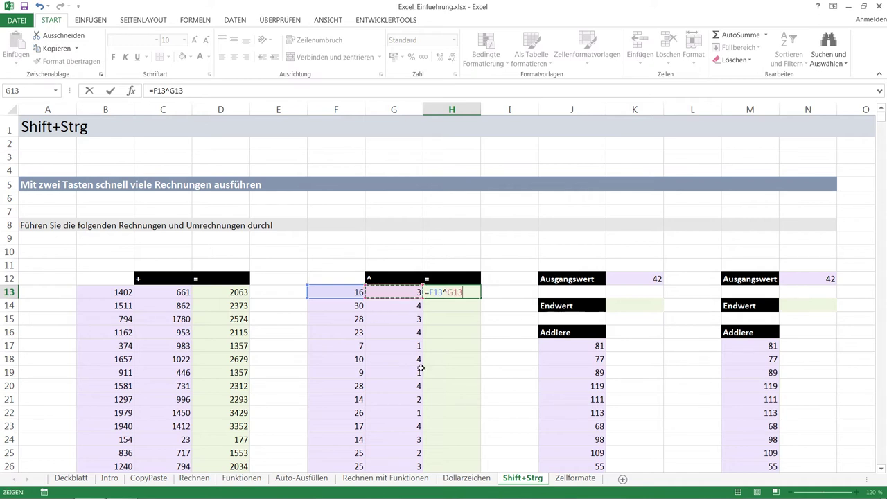
key(Return)
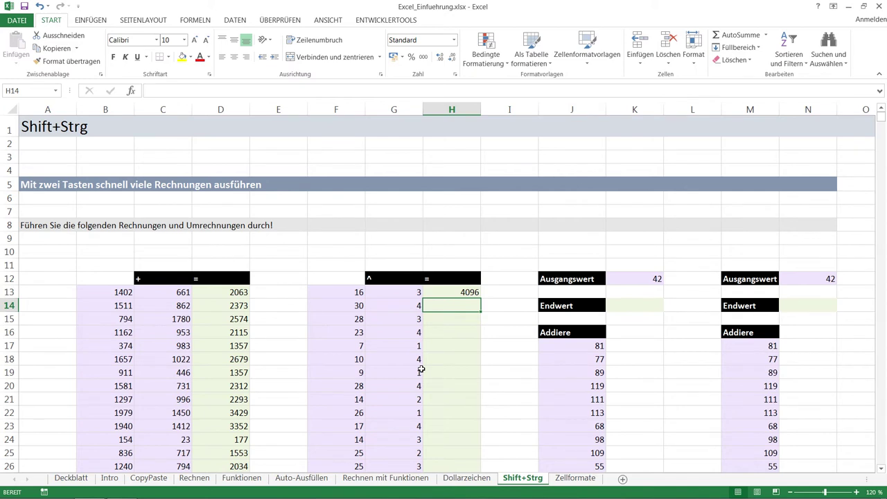
Copy H13's =F13^G13 power formula into H13:H5163, down to the last data row.
key(Up)
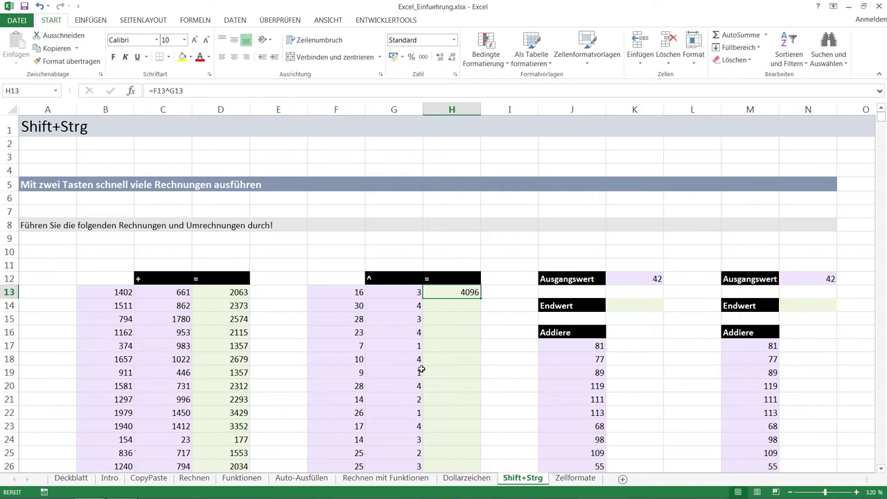
key(ctrl+c)
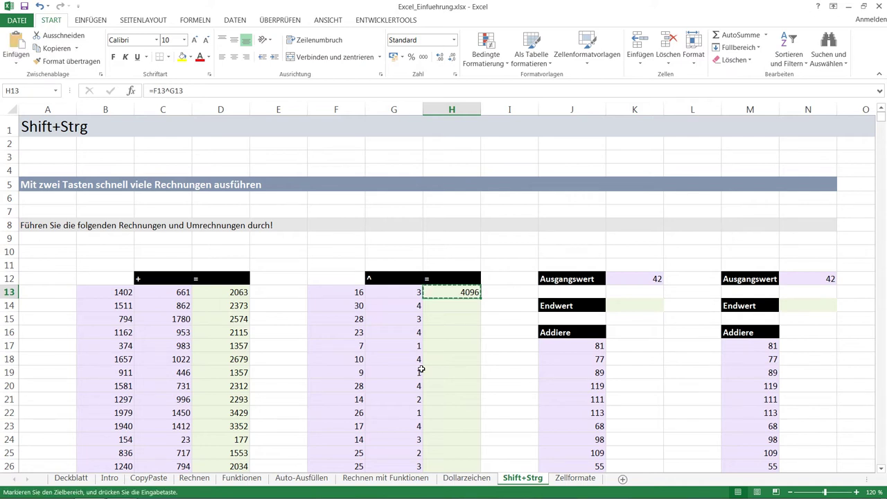
key(Left)
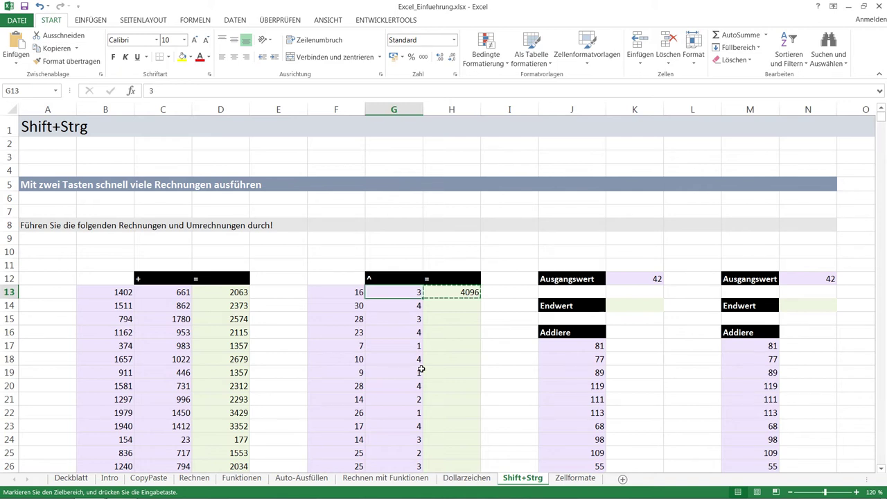
key(ctrl+Down)
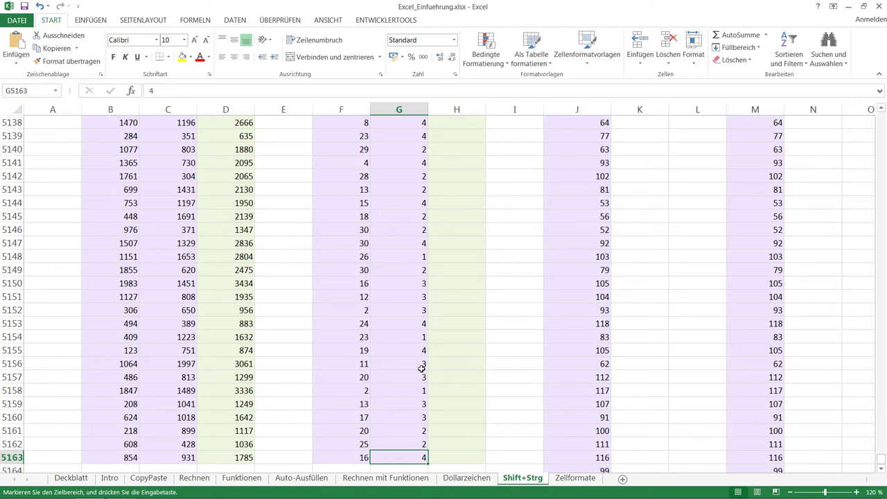
key(Right)
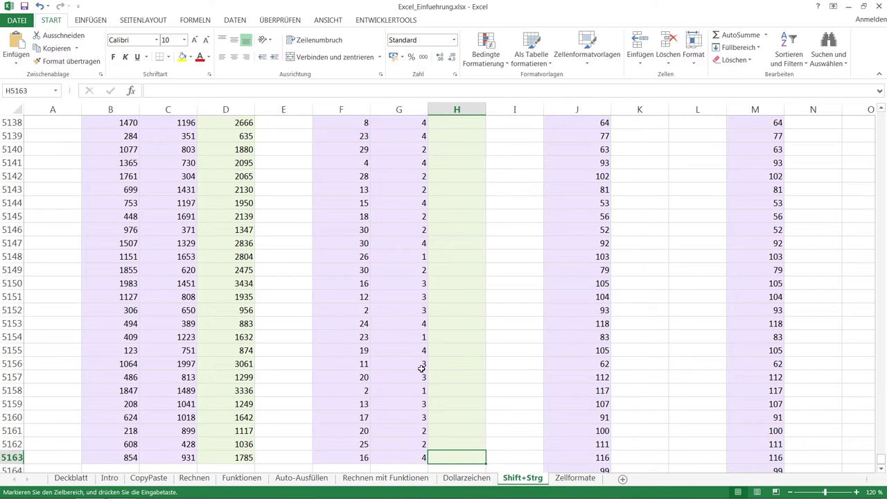
key(ctrl+shift+Up)
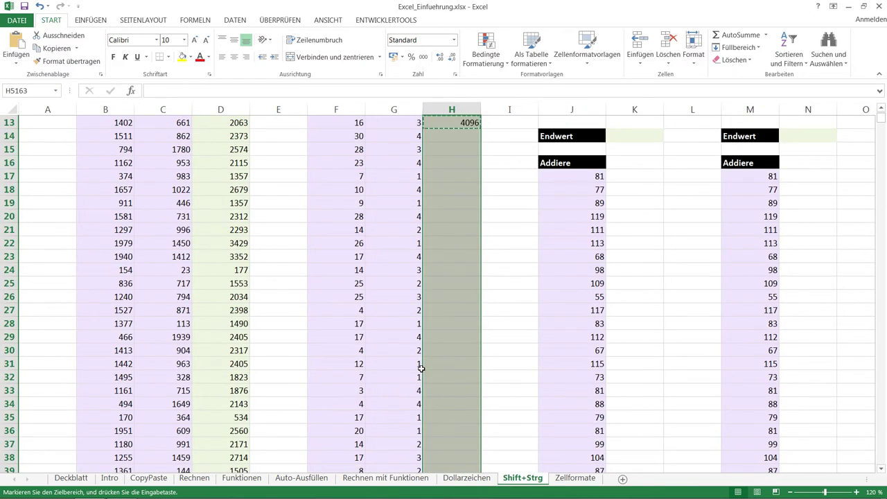
key(ctrl+v)
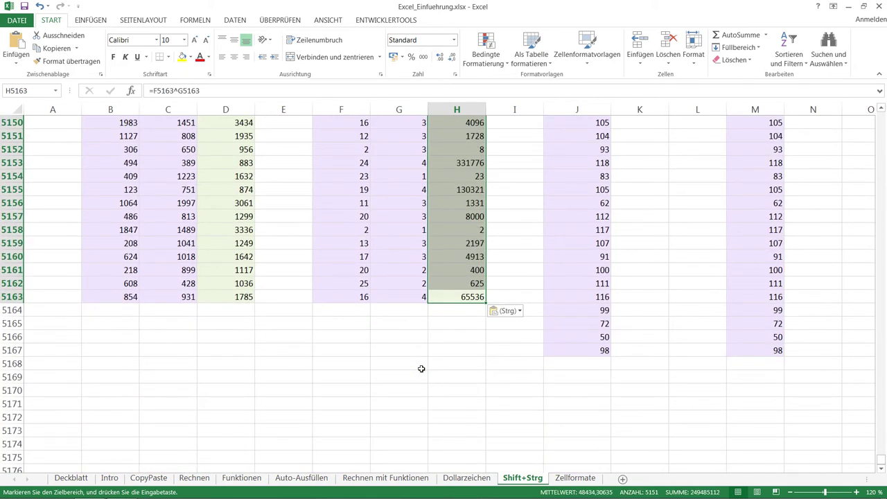
key(ctrl+Up)
key(ctrl+Up)
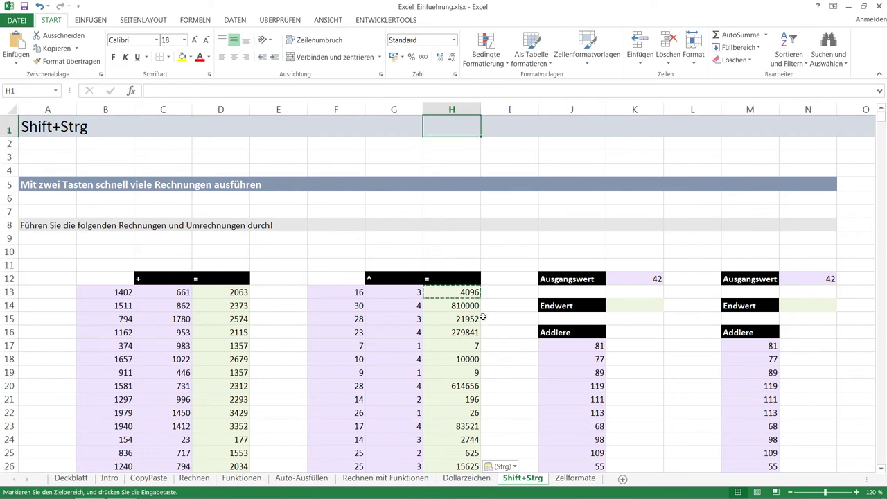
Delete the power results in H14:H5163.
click(462, 305)
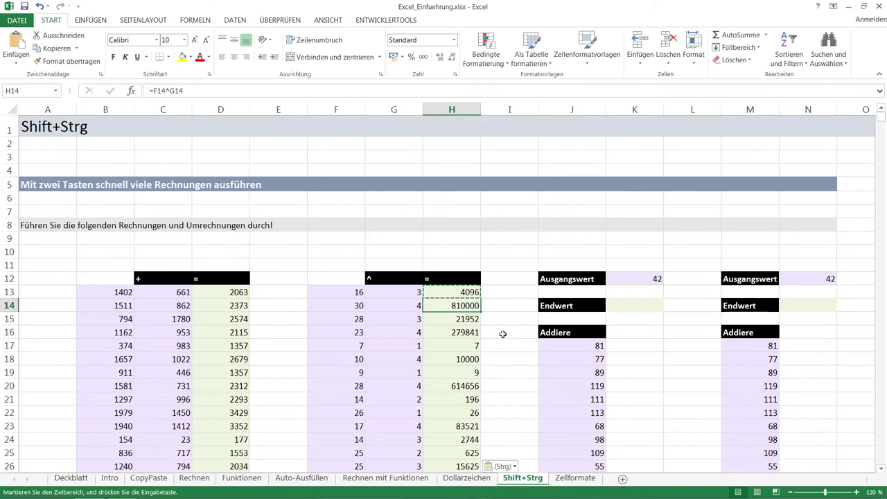
key(ctrl+shift+Down)
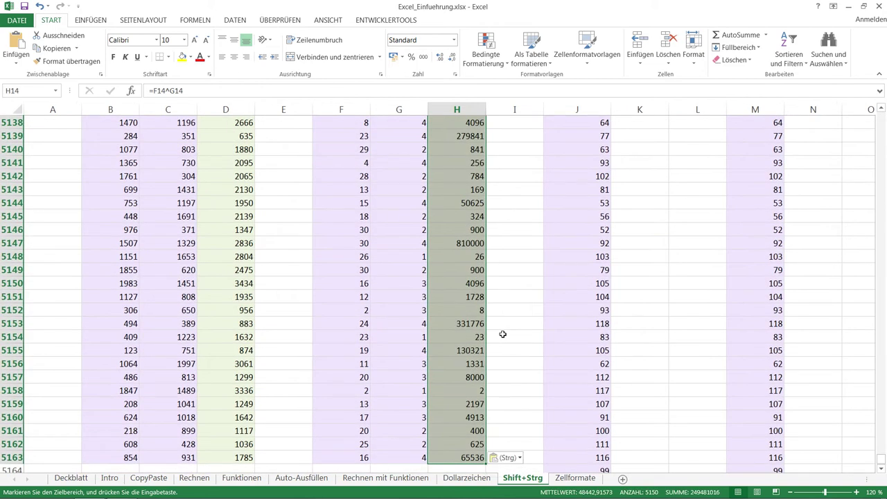
key(Delete)
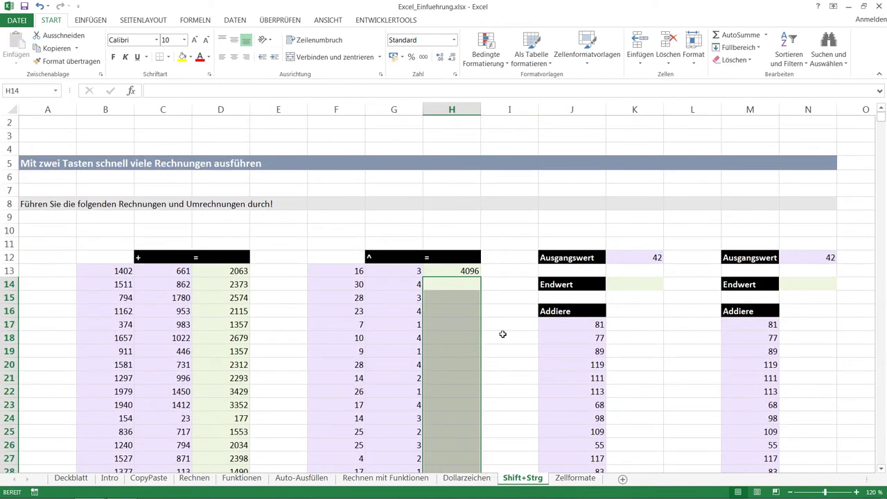
Copy the =F13^G13 formula in H13 and extend the selection down column H.
key(Up)
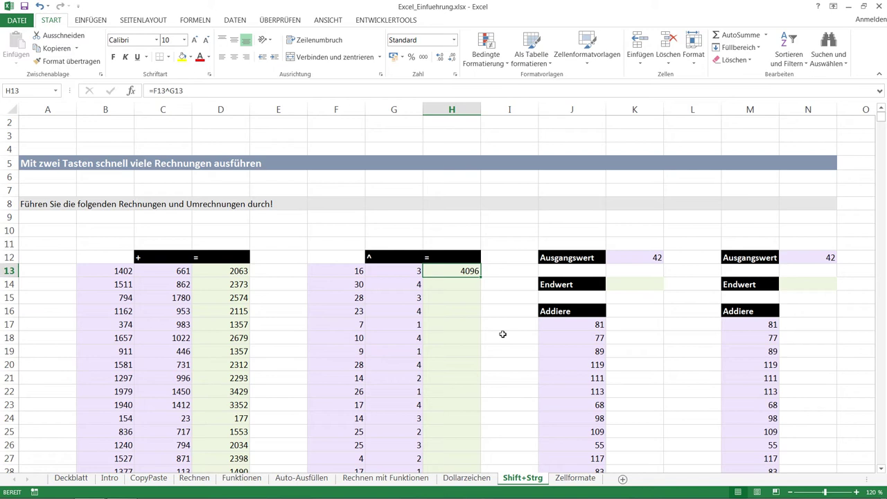
key(ctrl+c)
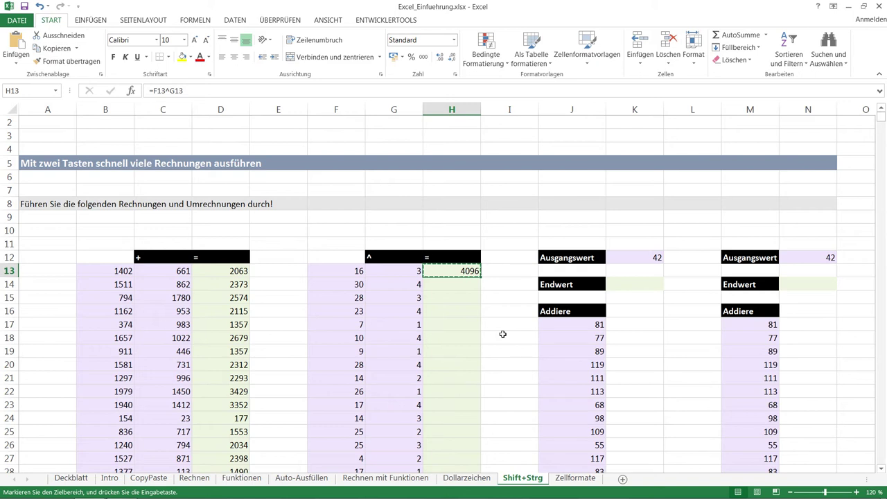
key(ctrl+shift+Down)
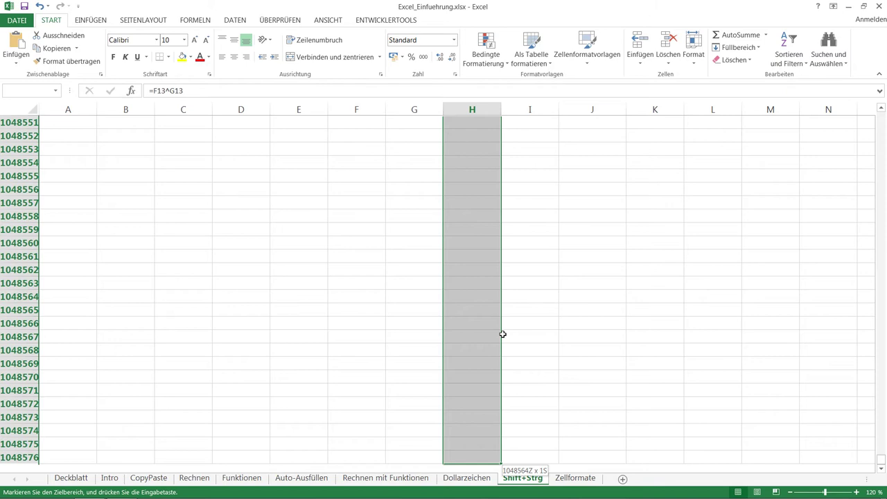
drag(502, 334, 502, 334)
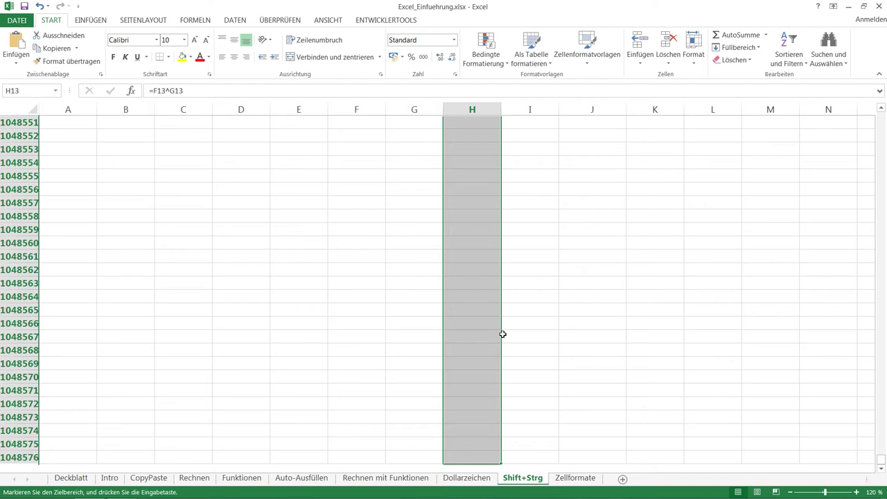
key(ctrl+Up)
key(ctrl+Up)
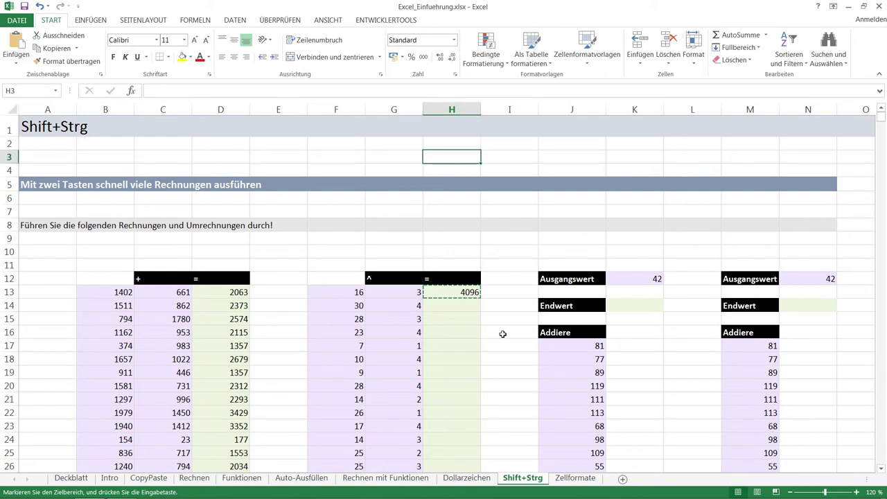
Select H13:H5163 using the last filled row of column G.
click(468, 291)
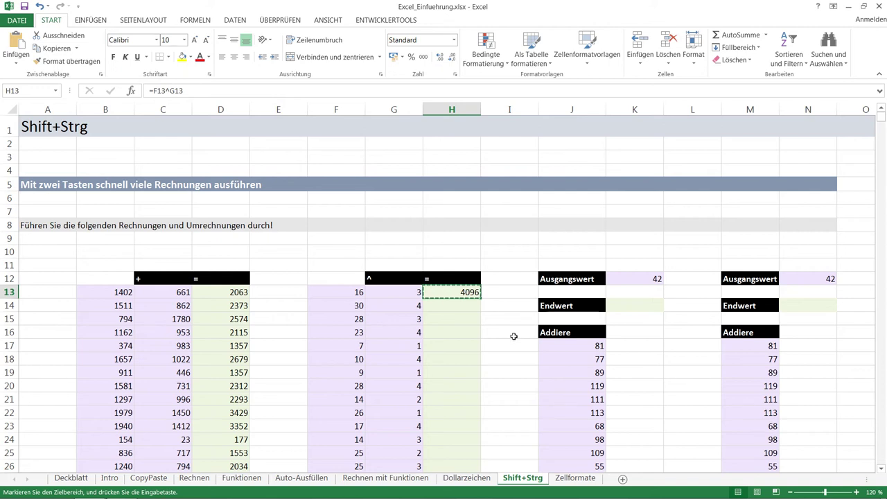
key(Left)
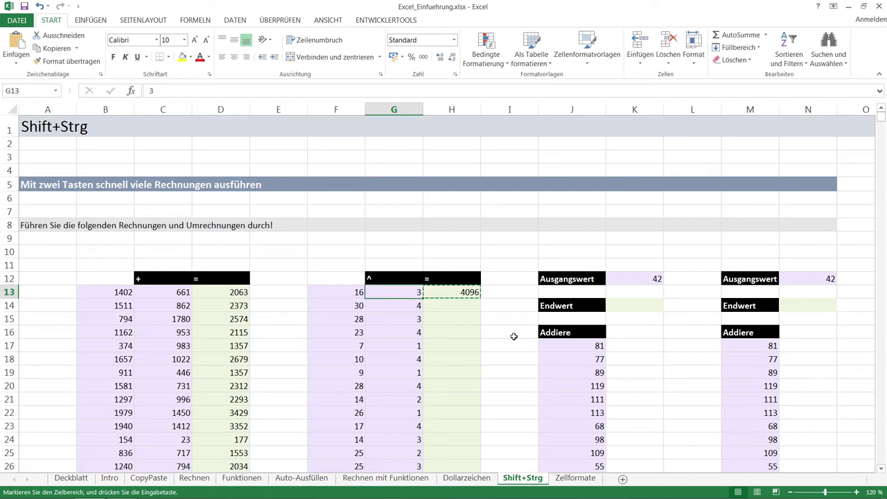
key(ctrl+Down)
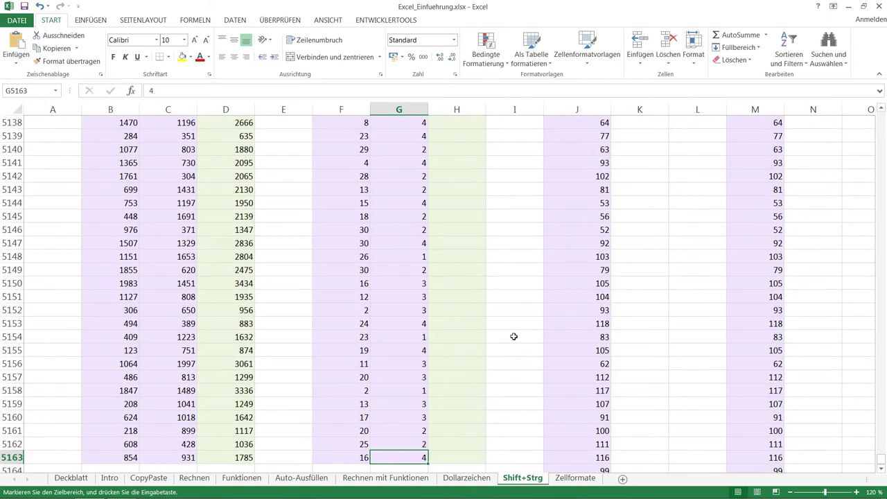
key(Right)
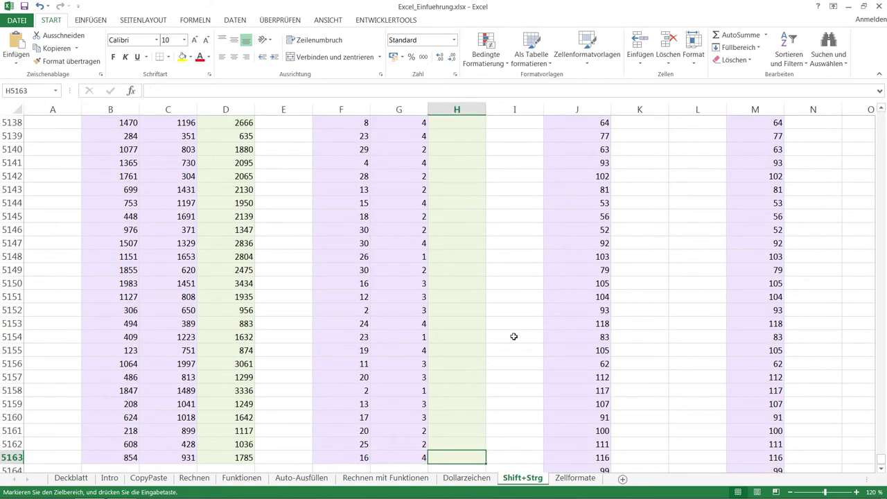
key(ctrl+shift+Up)
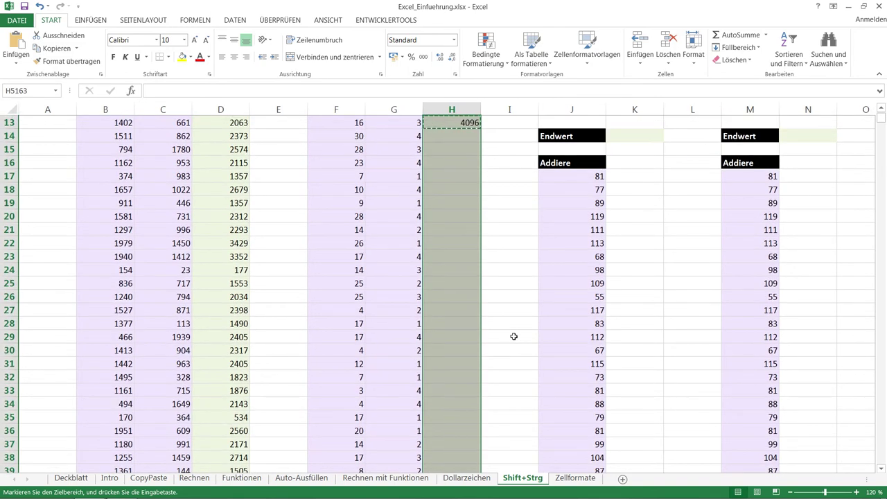
scroll(514, 336, up, 1)
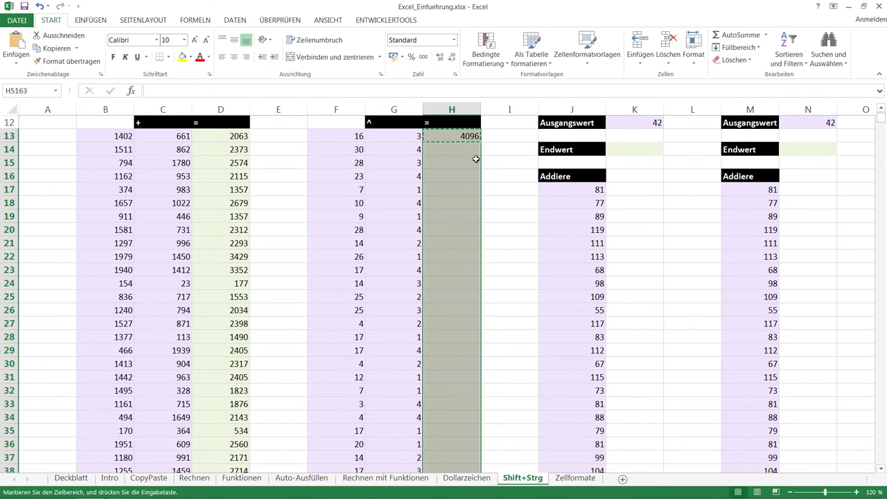
Reselect H13:H5163, fill the power formula down with Ctrl+D, and move to K14.
click(468, 138)
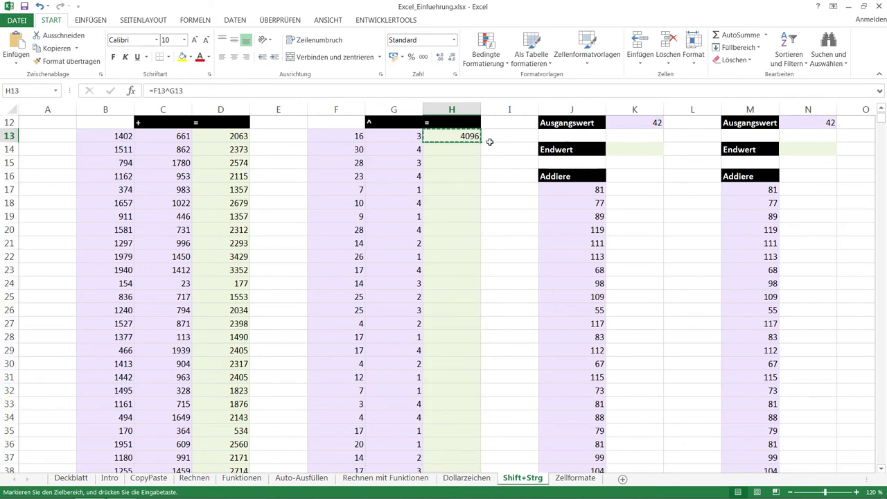
key(Left)
key(ctrl+Down)
key(Right)
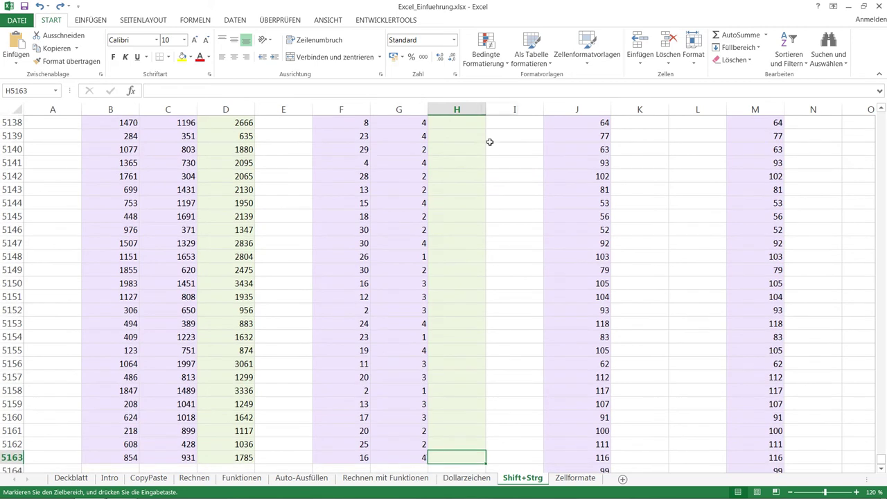
key(ctrl+shift+Up)
key(ctrl+d)
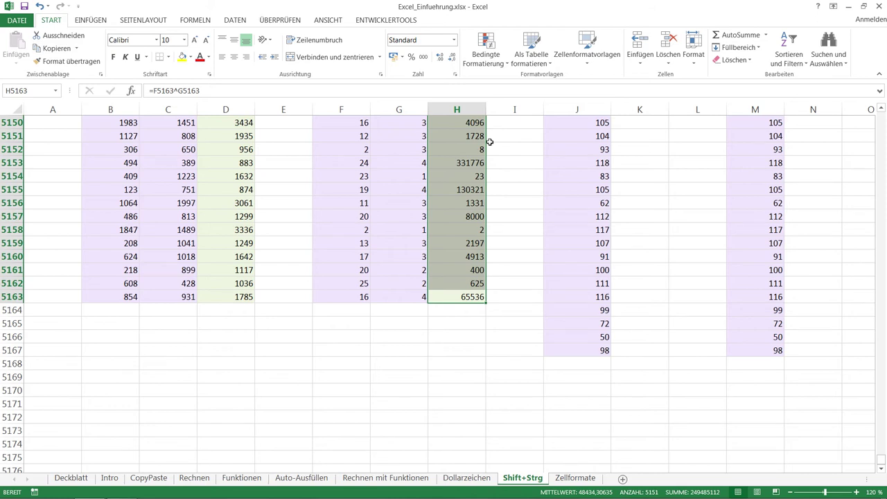
key(Return)
key(Right)
key(Right)
key(Right)
key(Down)
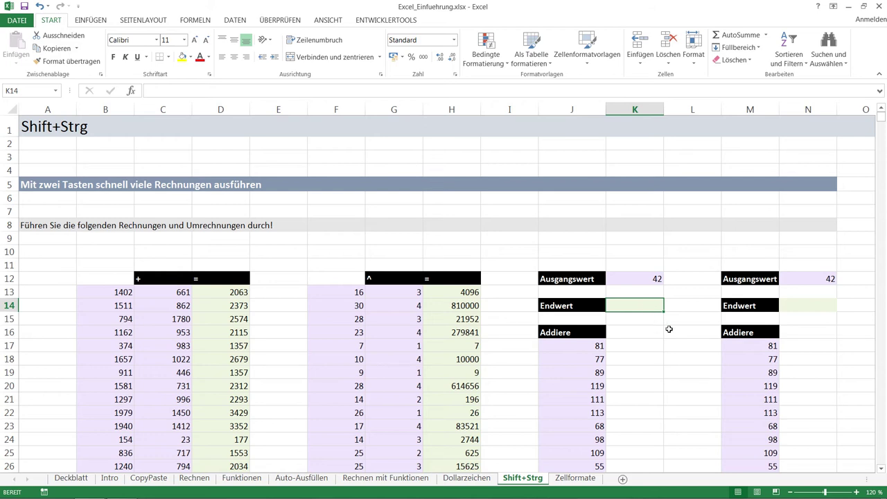
Enter =K12+SUMME(J17:J5167) in K14 so the Endwert shows 436500.
text(=)
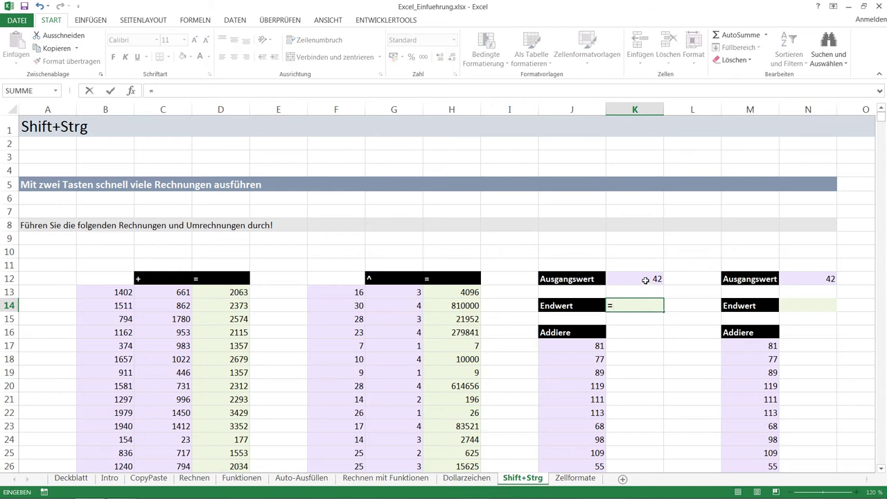
click(645, 280)
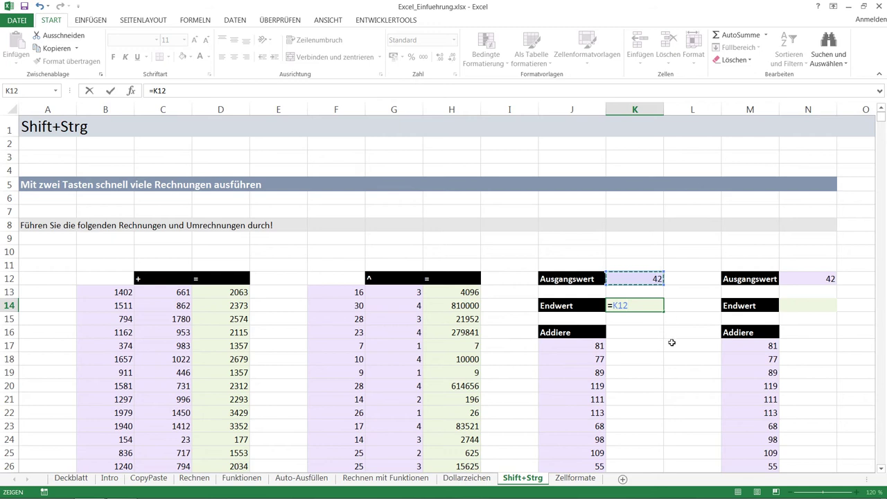
text(+)
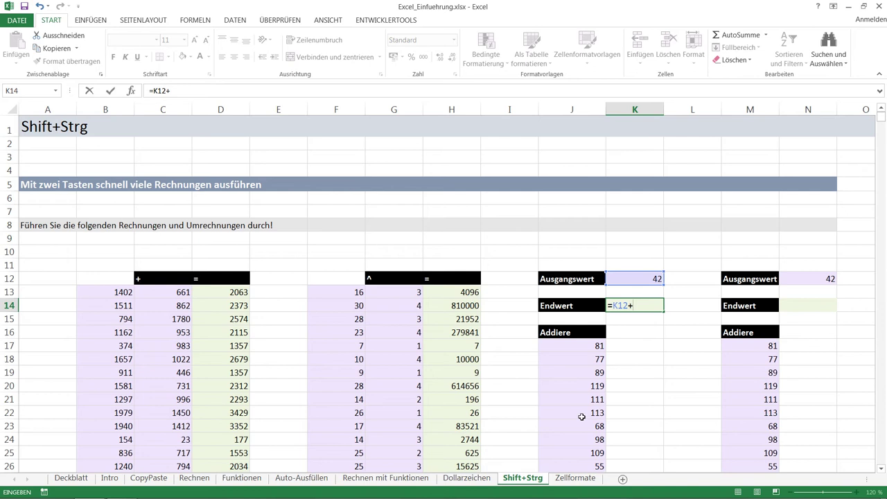
text(summe()
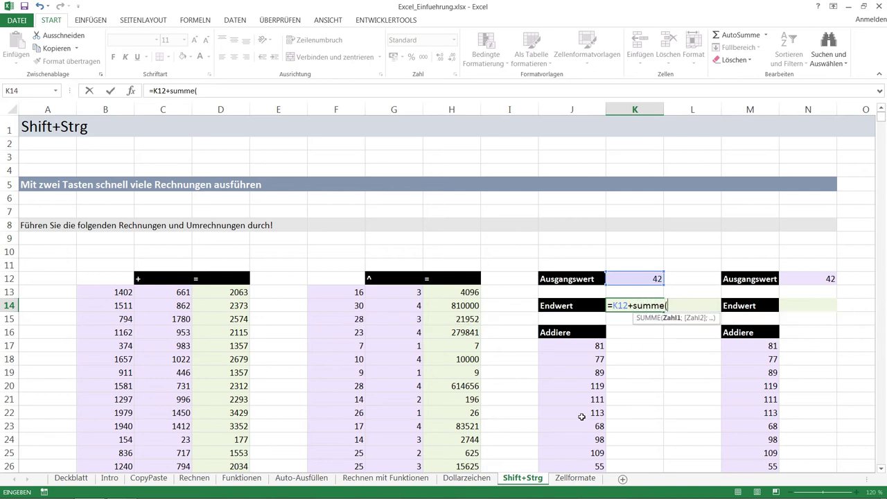
click(579, 343)
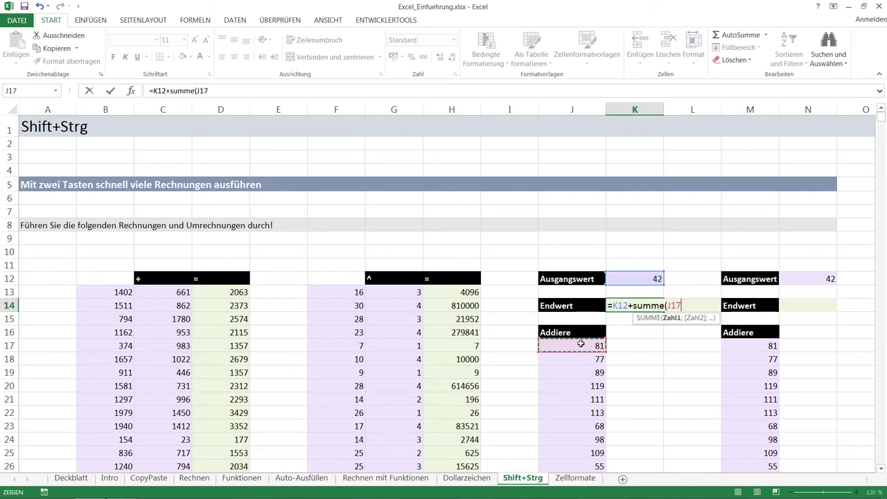
mouse_move(580, 344)
mouse_down()
mouse_move(573, 497)
mouse_move(568, 14)
mouse_move(568, 26)
mouse_up()
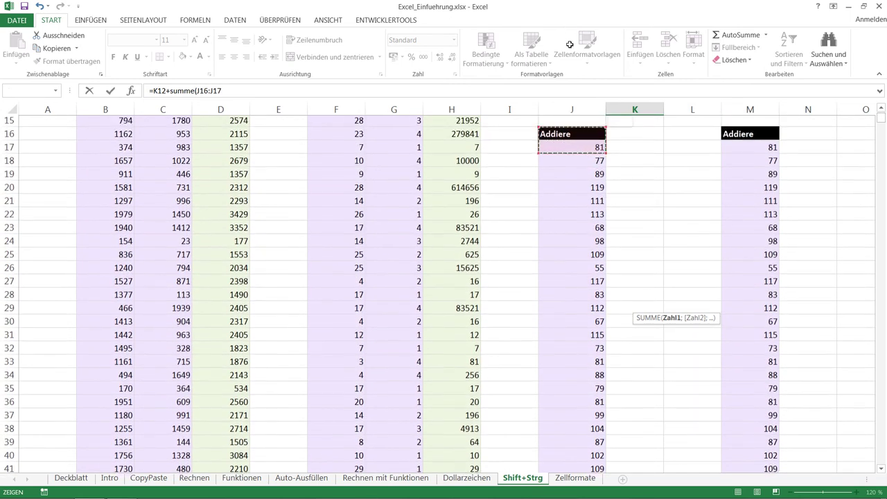
mouse_move(568, 26)
mouse_down()
mouse_move(573, 164)
mouse_move(574, 151)
mouse_up()
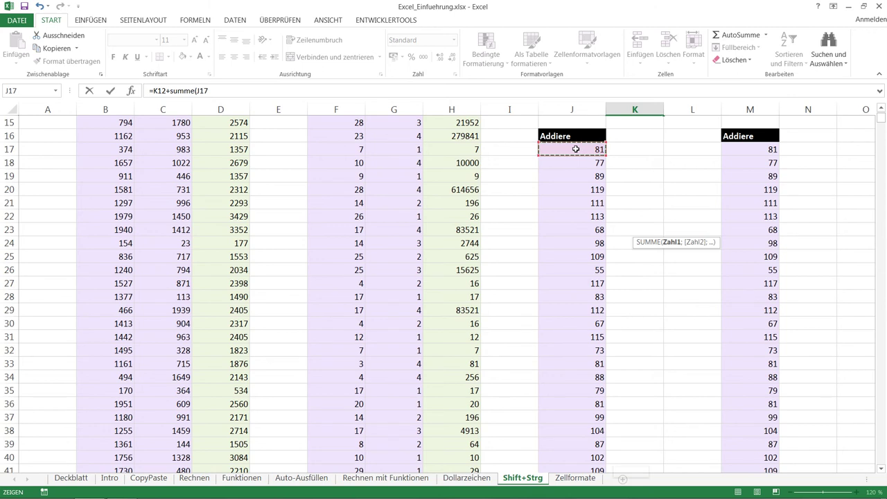
key(ctrl+shift+Down)
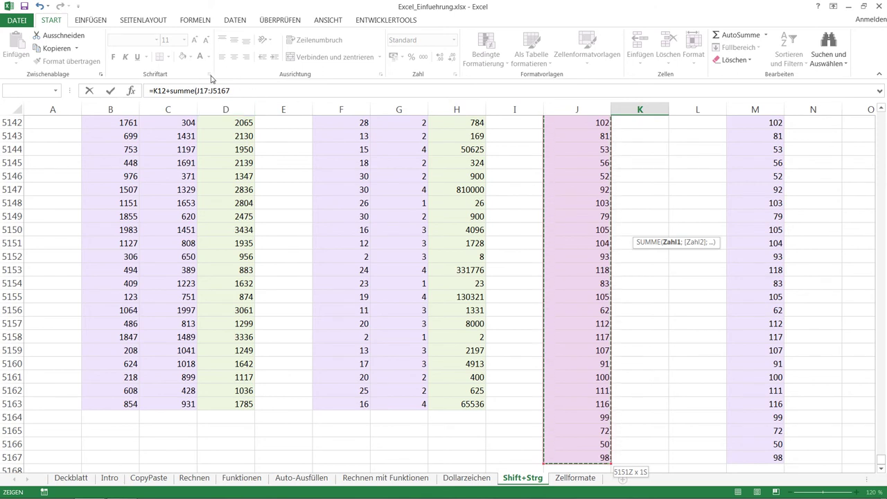
click(198, 93)
text())
key(Return)
key(Up)
key(Up)
key(Up)
key(Up)
key(Up)
key(Up)
key(Up)
key(Up)
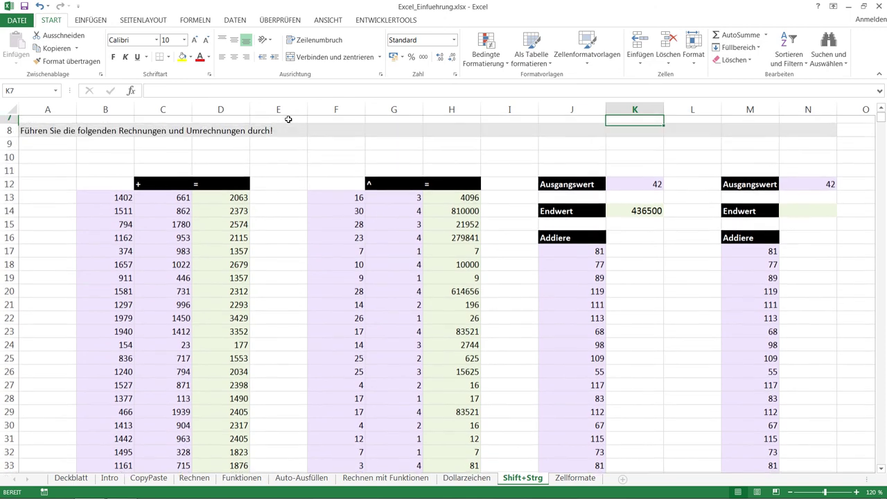
After checking K14, begin N14's formula as =N12+summe(M17:M1529.
click(645, 217)
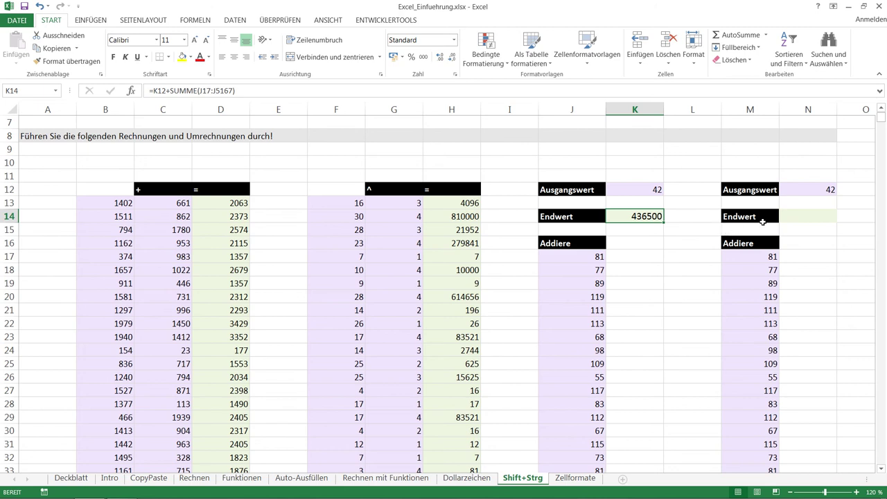
click(792, 216)
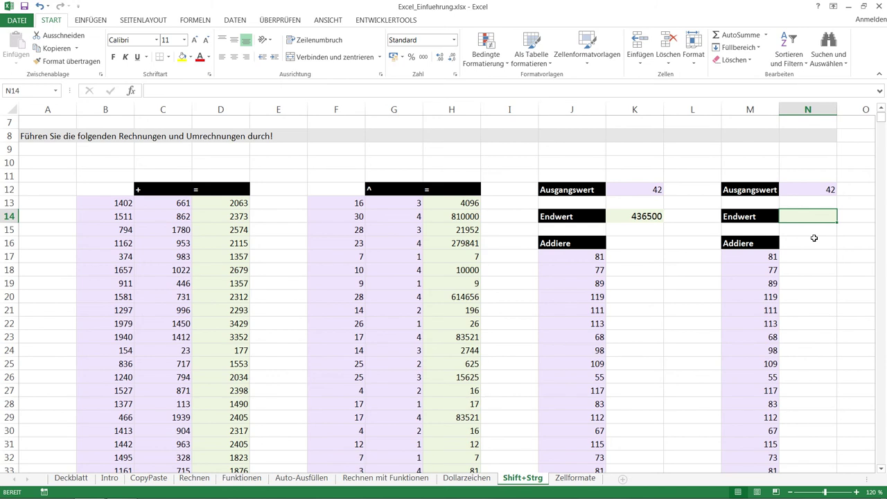
text(=)
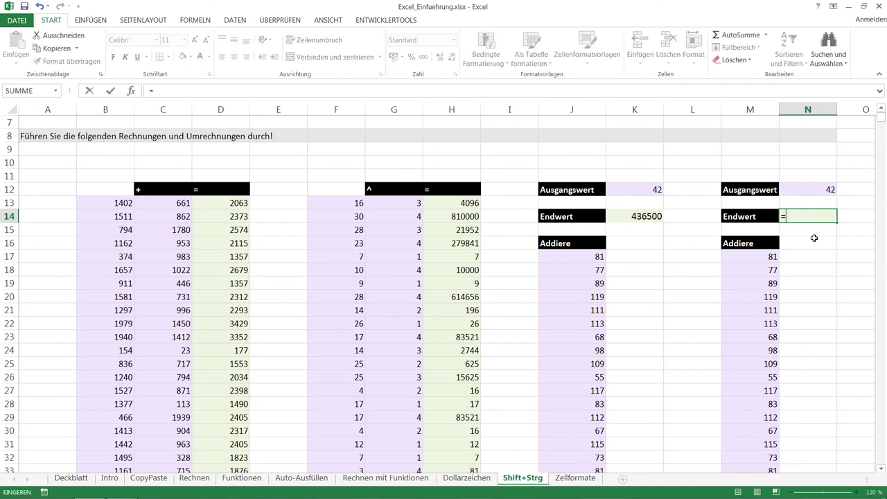
click(819, 190)
text(+summe()
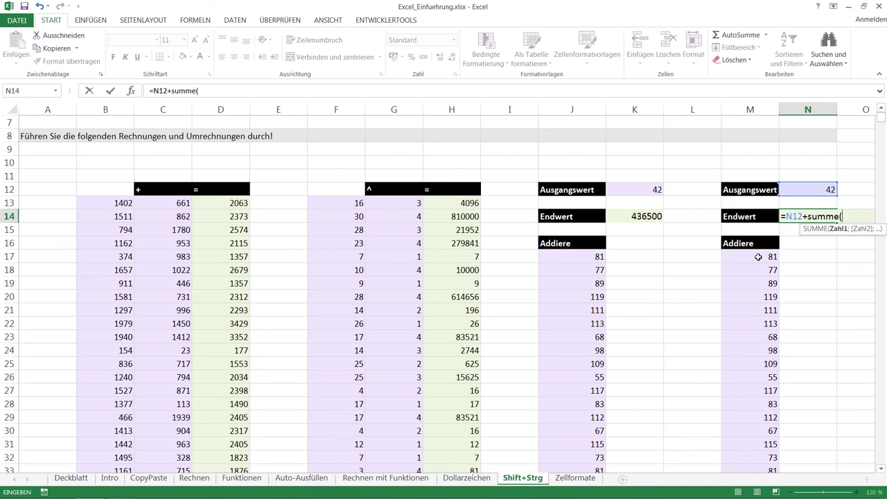
click(756, 256)
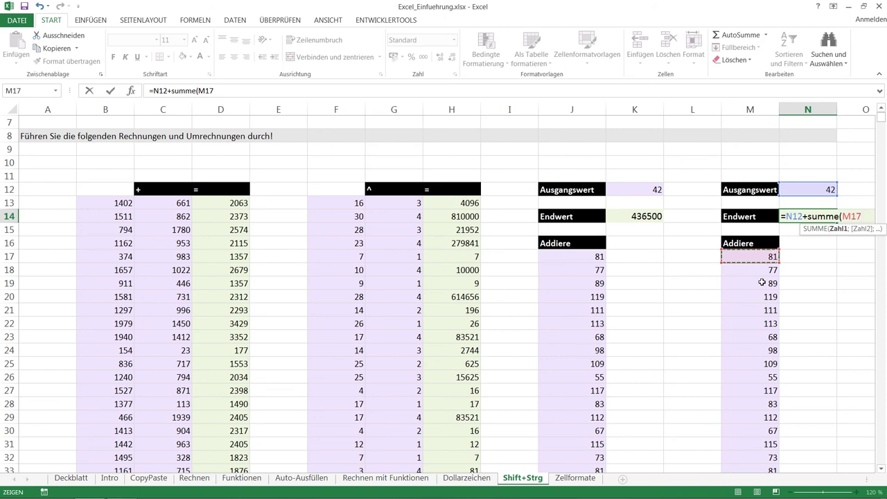
key(ctrl+shift+Down)
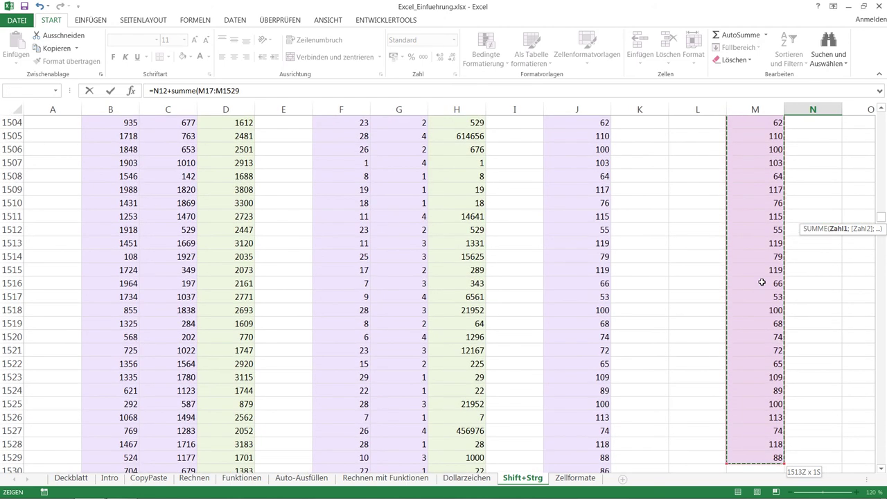
Extend and shrink the column M sum range to find the last Addiere value at row 5167.
click(880, 469)
drag(880, 469, 880, 470)
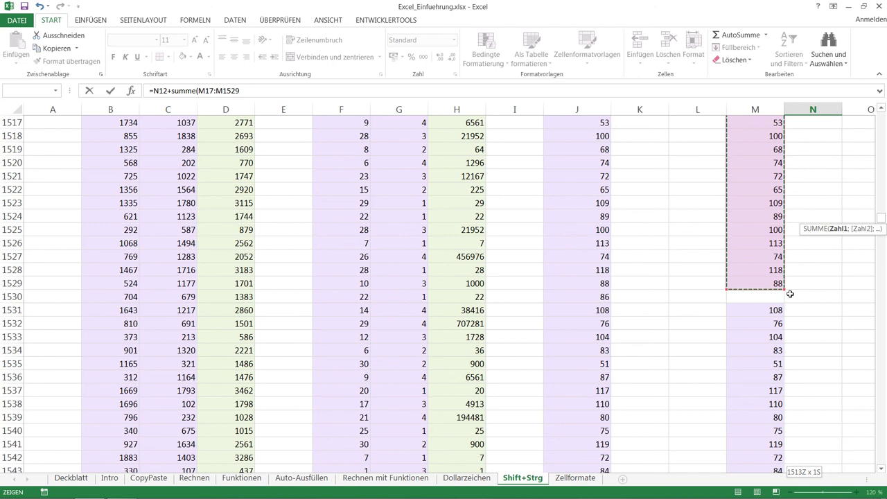
key(ctrl+shift+Down)
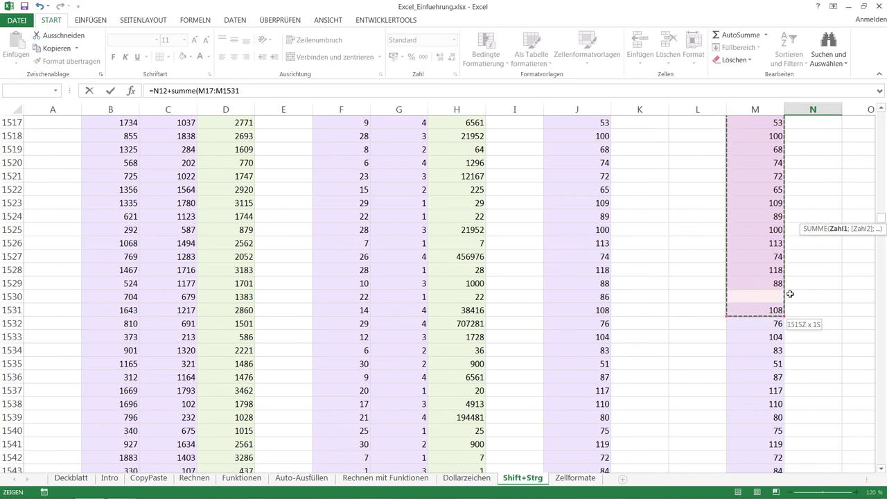
key(ctrl+shift+Down)
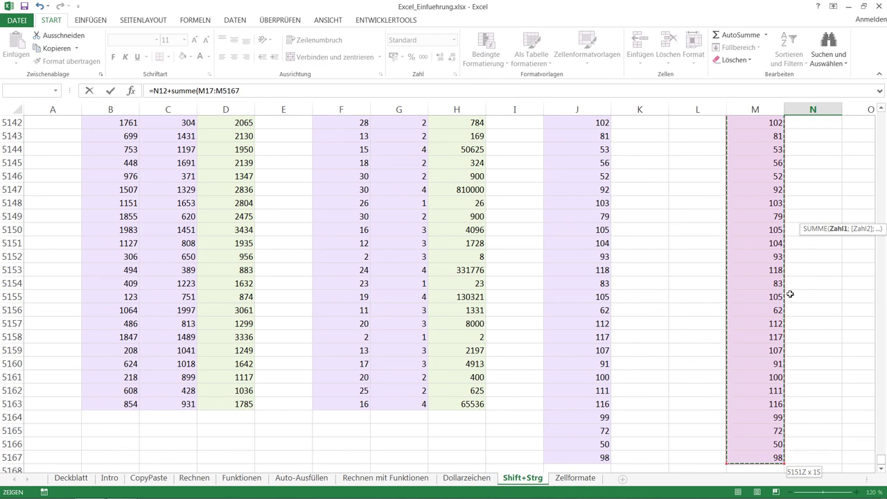
key(ctrl+shift+Down)
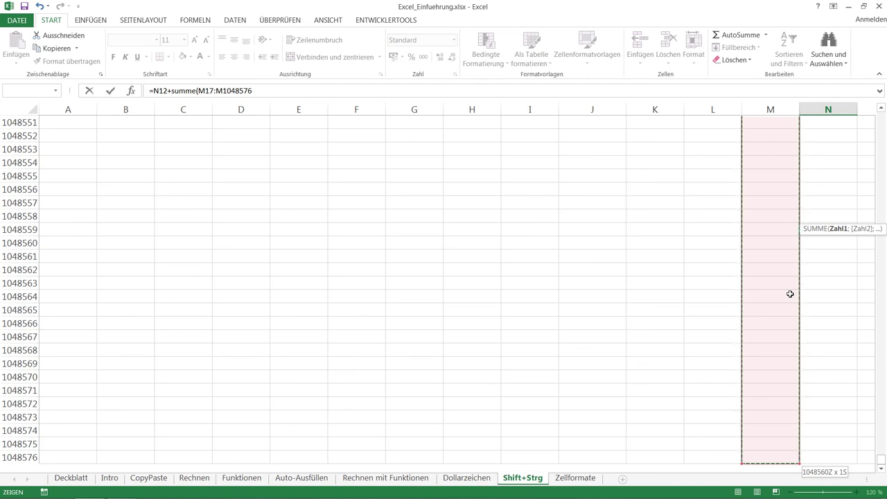
key(ctrl+shift+Up)
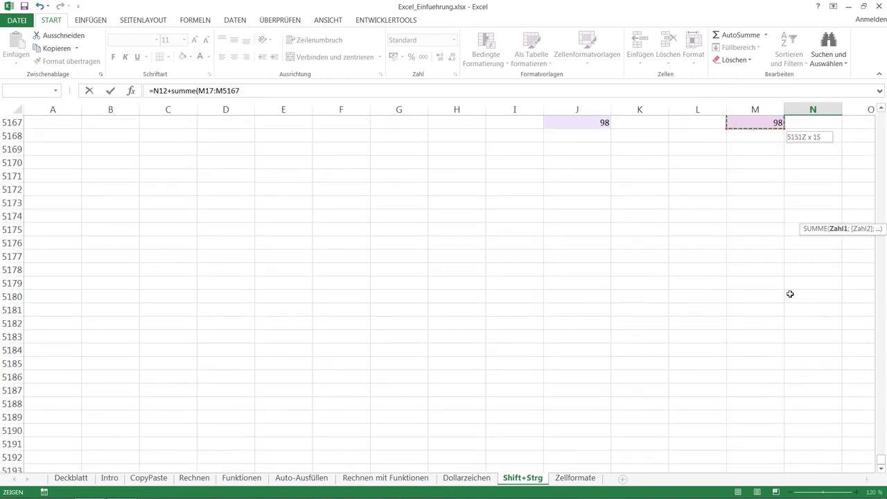
key(ctrl+shift+Up)
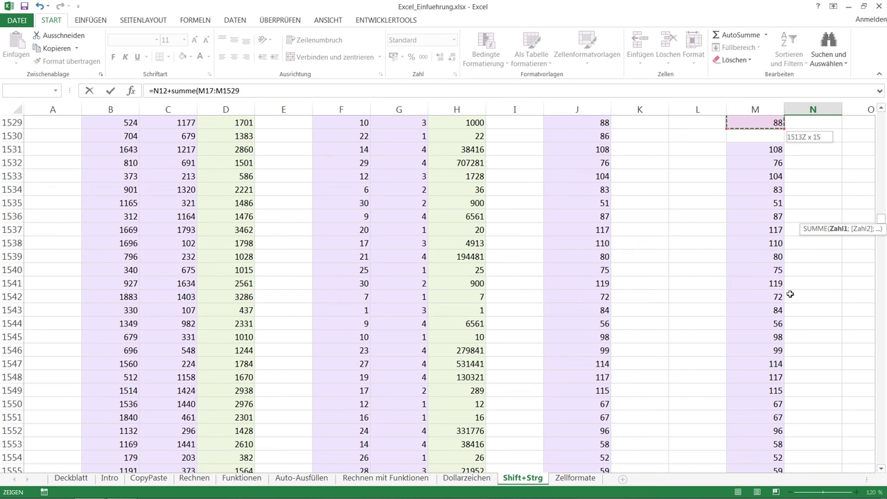
key(ctrl+shift+Up)
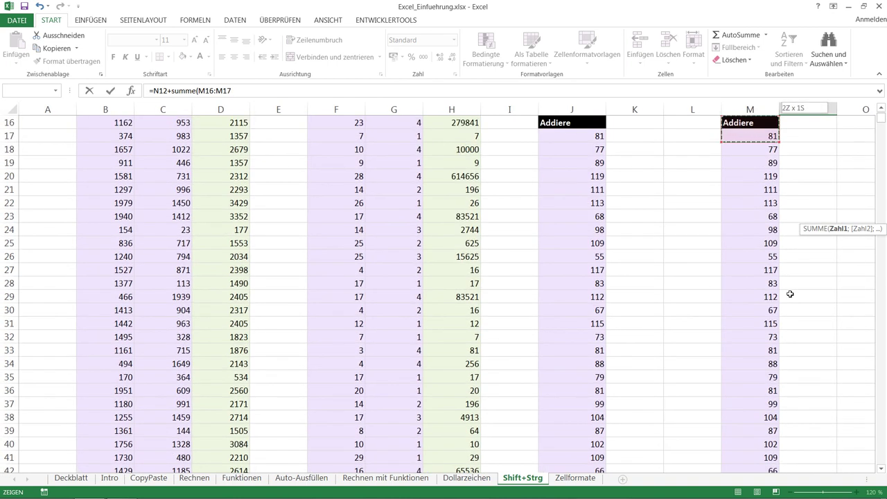
Set the range to M17:M5167 and commit =N12+SUMME(M17:M5167), showing 436414.
key(ctrl+shift+Down)
key(ctrl+shift+Down)
key(ctrl+shift+Down)
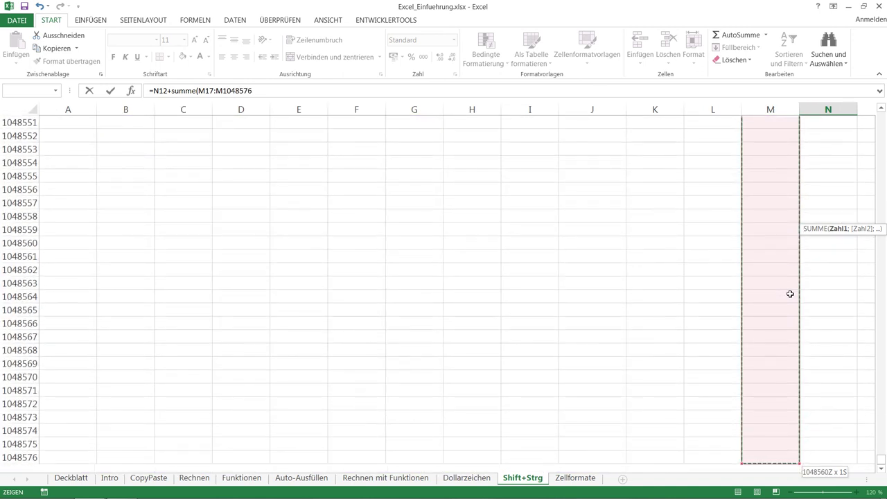
key(ctrl+shift+Right)
key(ctrl+shift+Left)
key(ctrl+shift+Left)
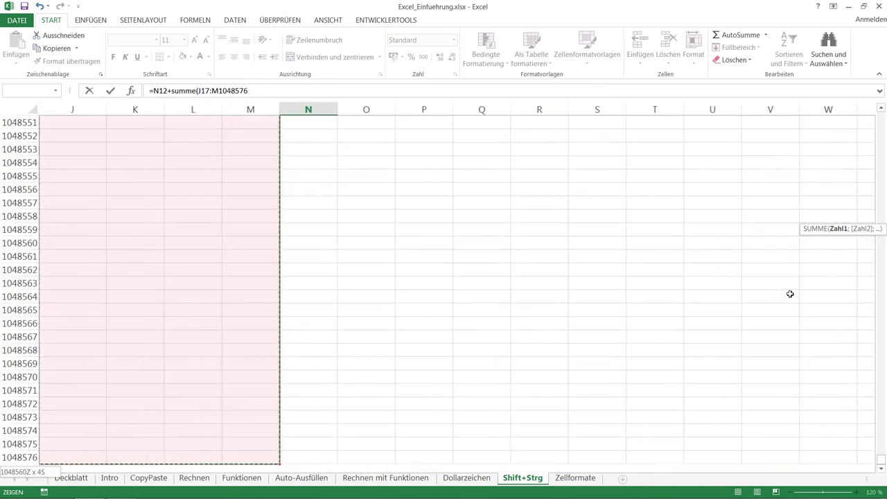
key(ctrl+shift+Right)
key(ctrl+shift+Up)
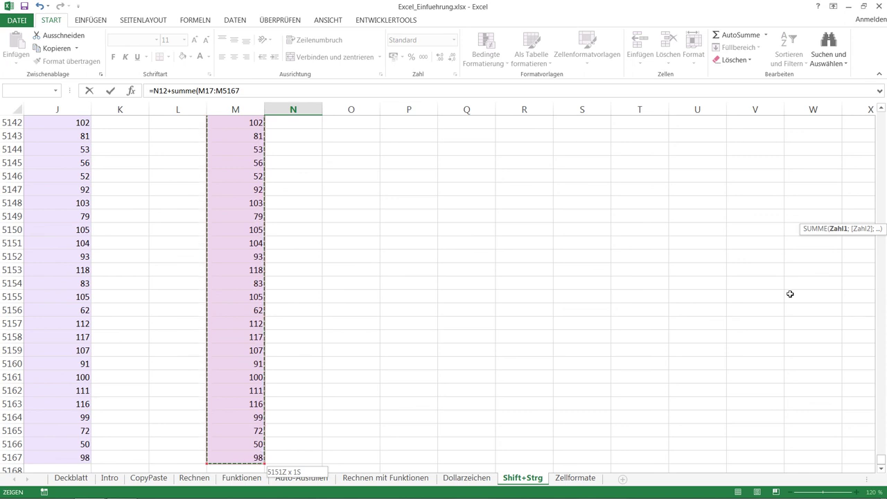
key(Return)
key(Up)
key(Up)
key(Up)
key(Up)
key(Up)
key(Up)
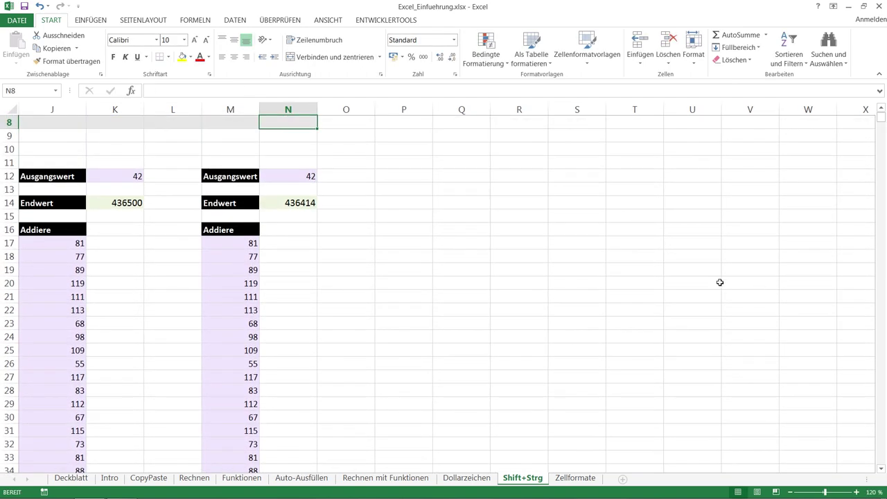